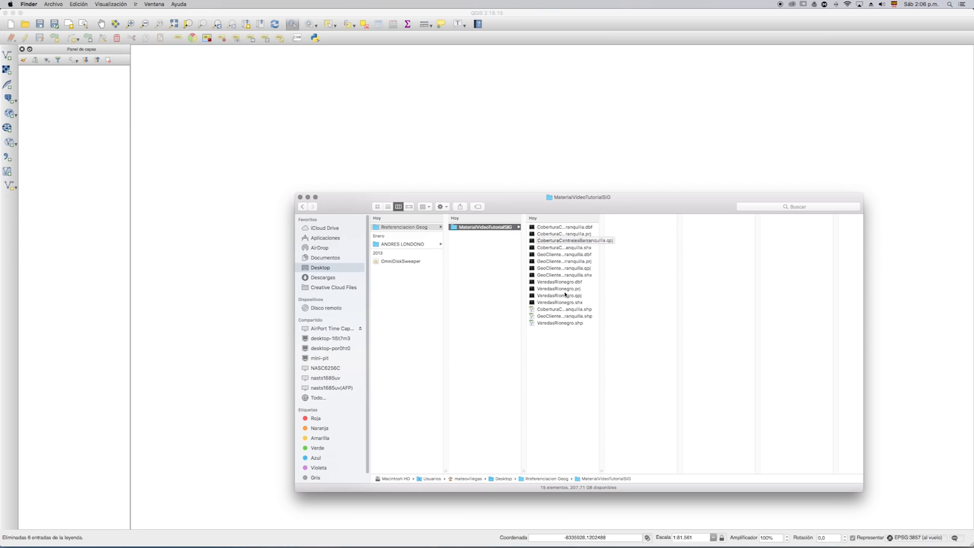
- Put the Finder window away and add the ESRI shapefile CoberturaCentralesBarranquilla.shp to QGIS as a vector layer
{"action": "left_click", "coordinate": [308, 198]}
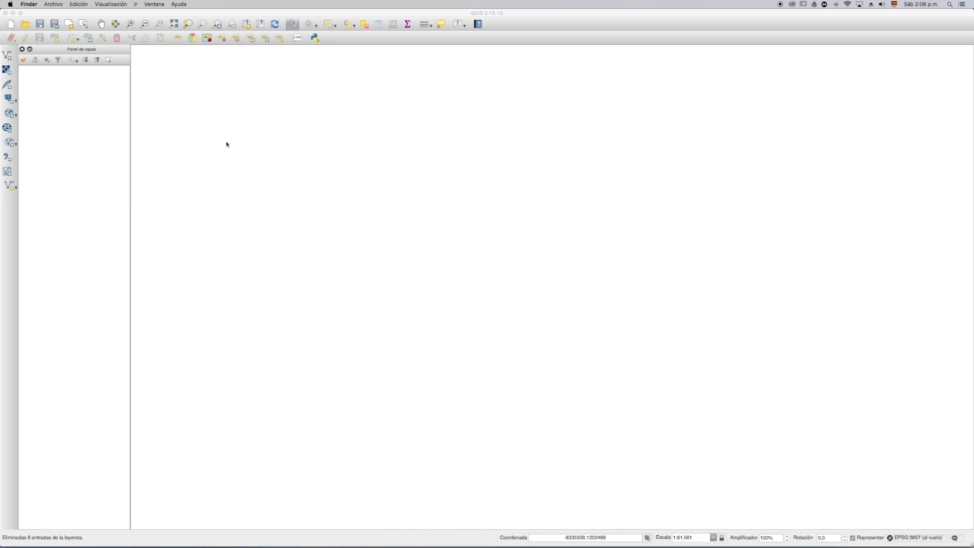
{"action": "left_click", "coordinate": [9, 59]}
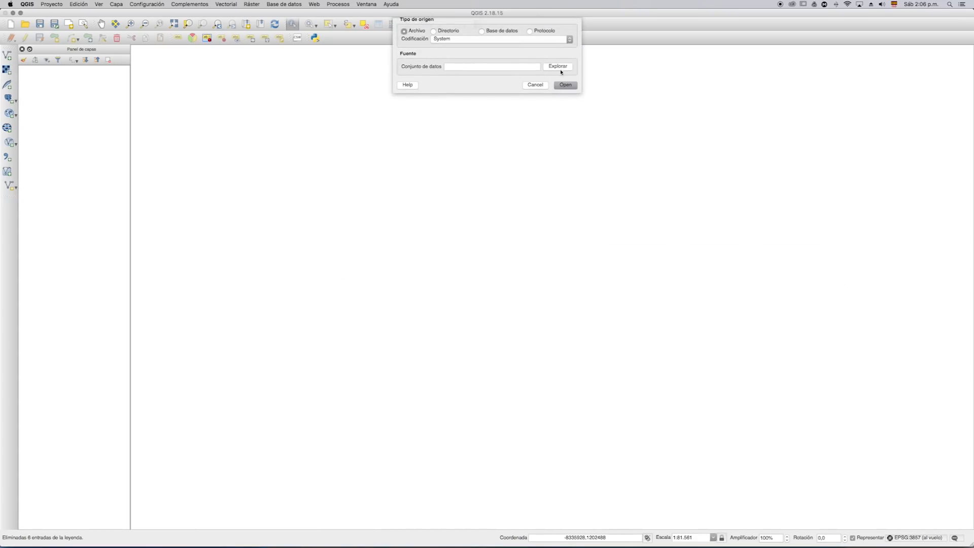
{"action": "left_click", "coordinate": [560, 67]}
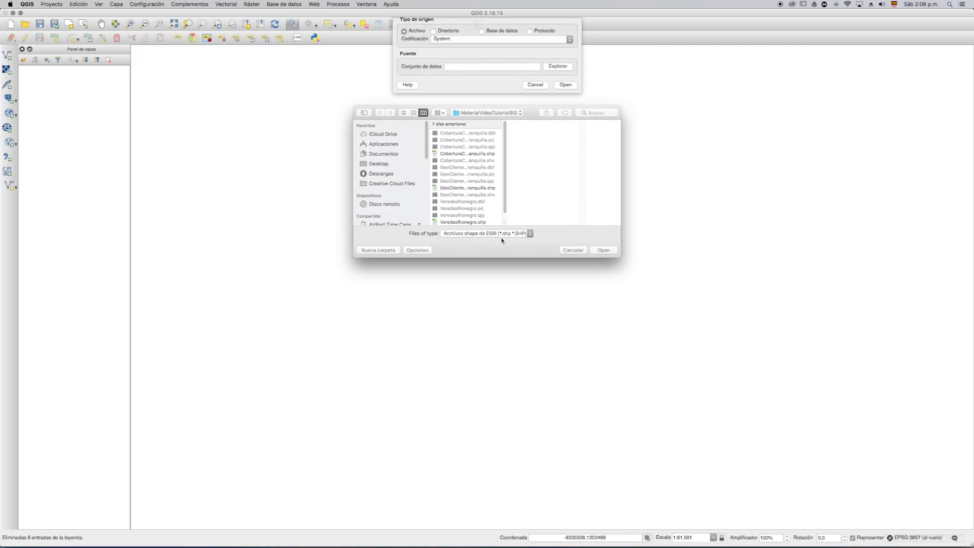
{"action": "left_click", "coordinate": [531, 236]}
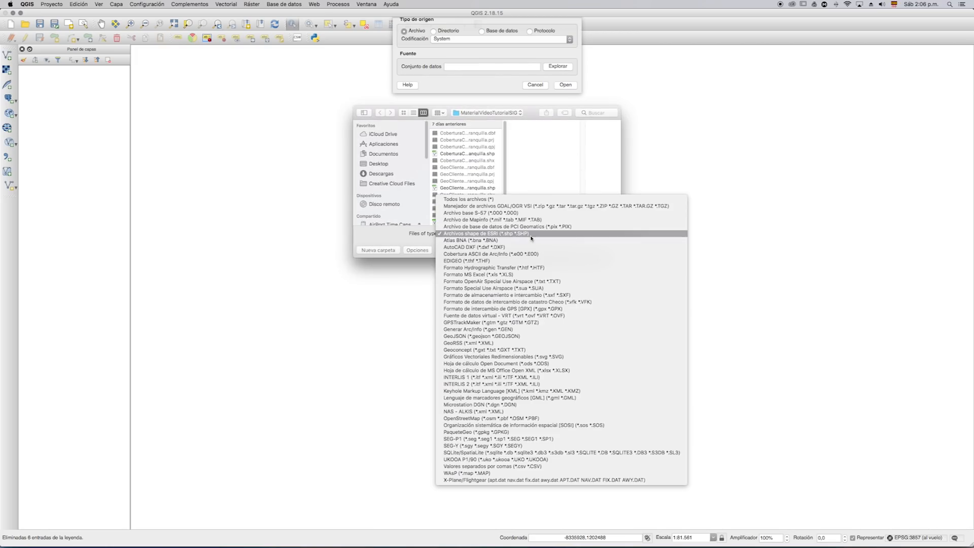
{"action": "left_click", "coordinate": [500, 234]}
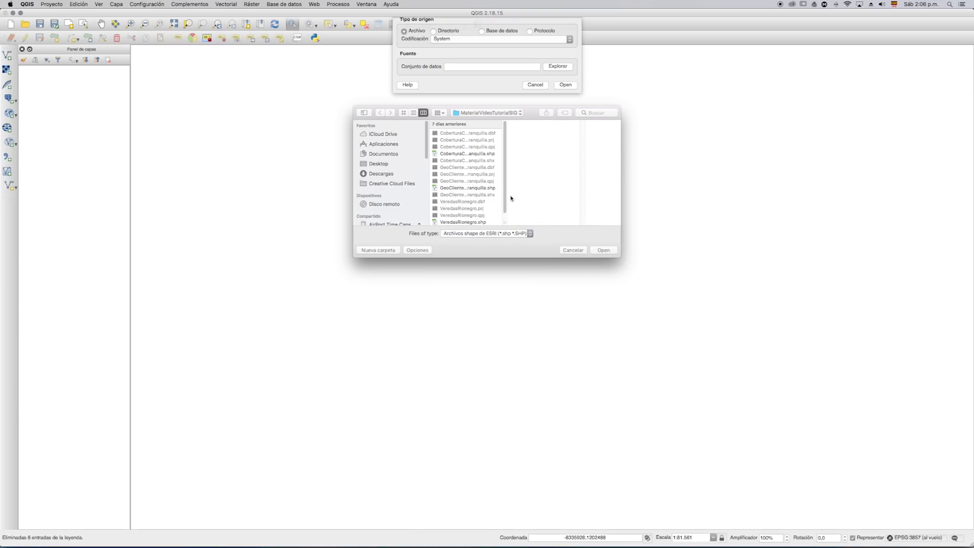
{"action": "left_click", "coordinate": [477, 155]}
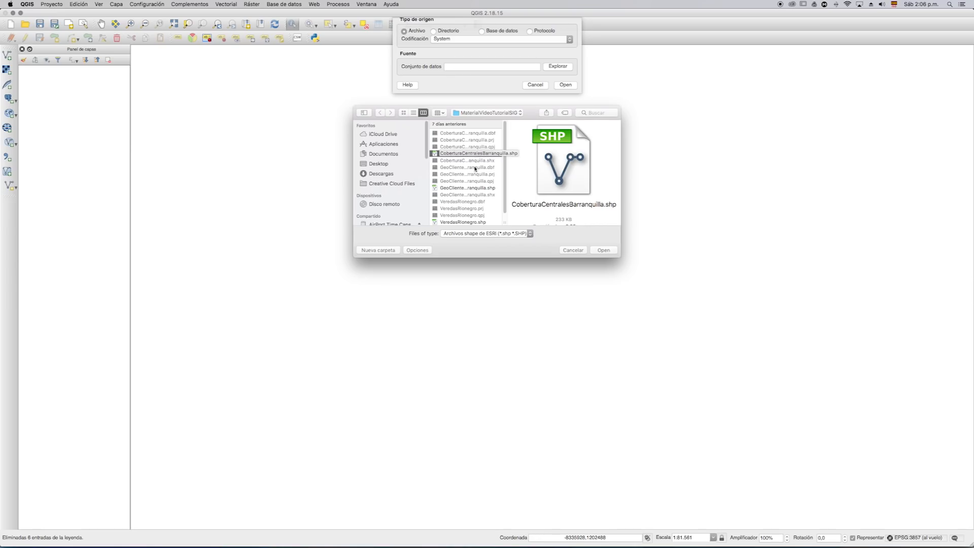
{"action": "left_click", "coordinate": [596, 251]}
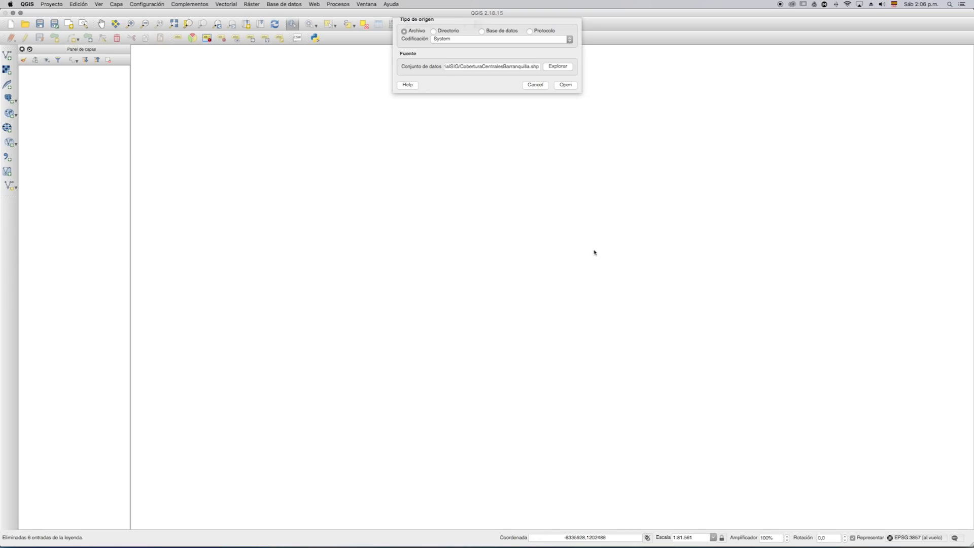
{"action": "left_click", "coordinate": [566, 85]}
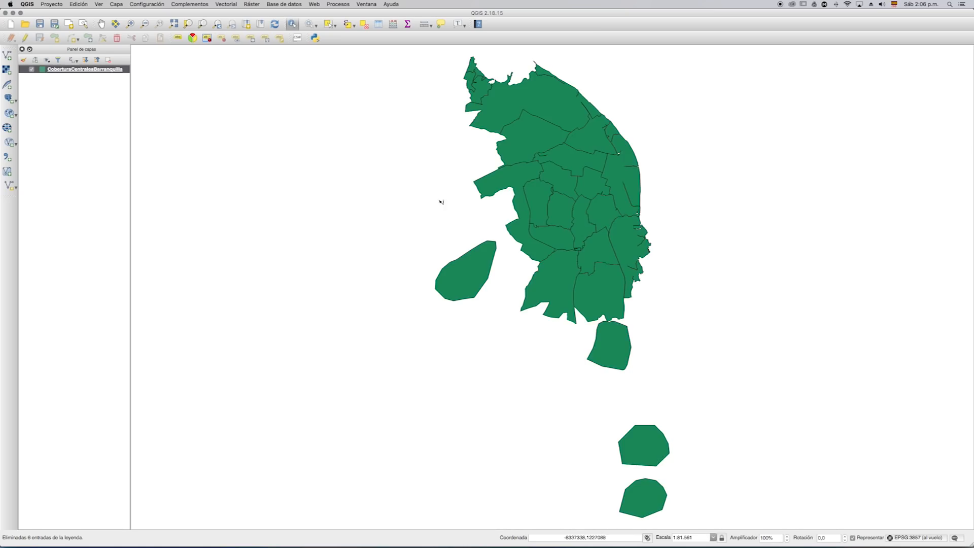
- Examine the zone names in the CoberturaCentralesBarranquilla attribute table, widening the Central column to read them in full
{"action": "right_click", "coordinate": [110, 70]}
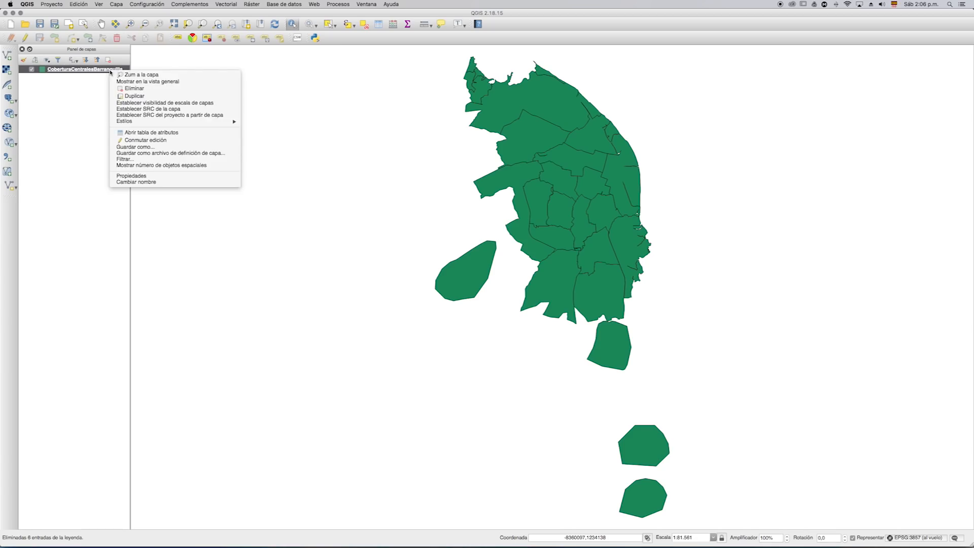
{"action": "left_click", "coordinate": [145, 132]}
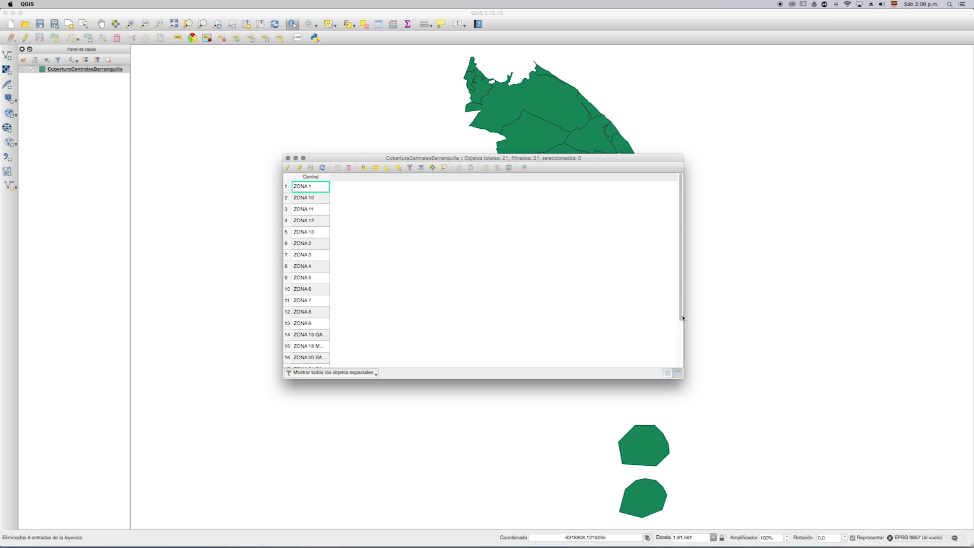
{"action": "left_click_drag", "start_coordinate": [682, 317], "coordinate": [683, 352]}
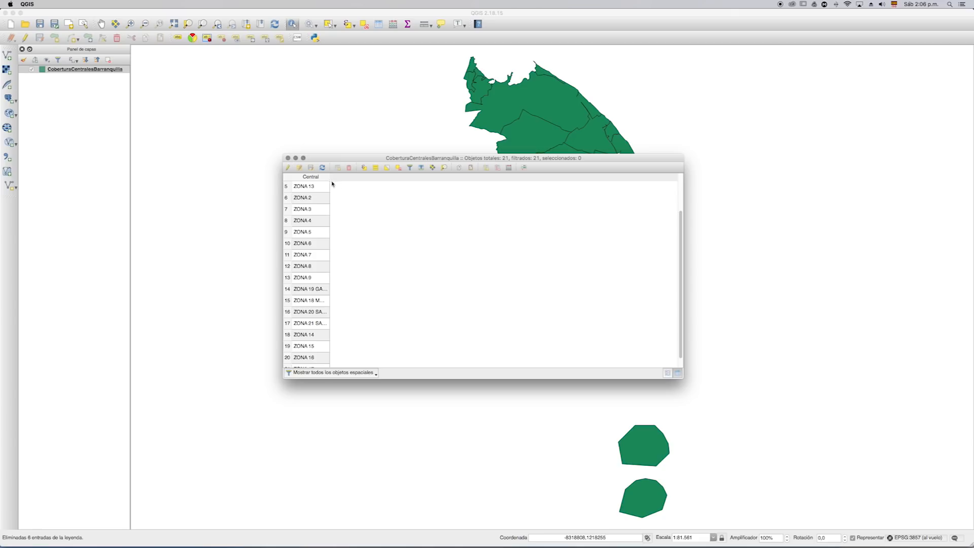
{"action": "left_click_drag", "start_coordinate": [330, 179], "coordinate": [381, 181]}
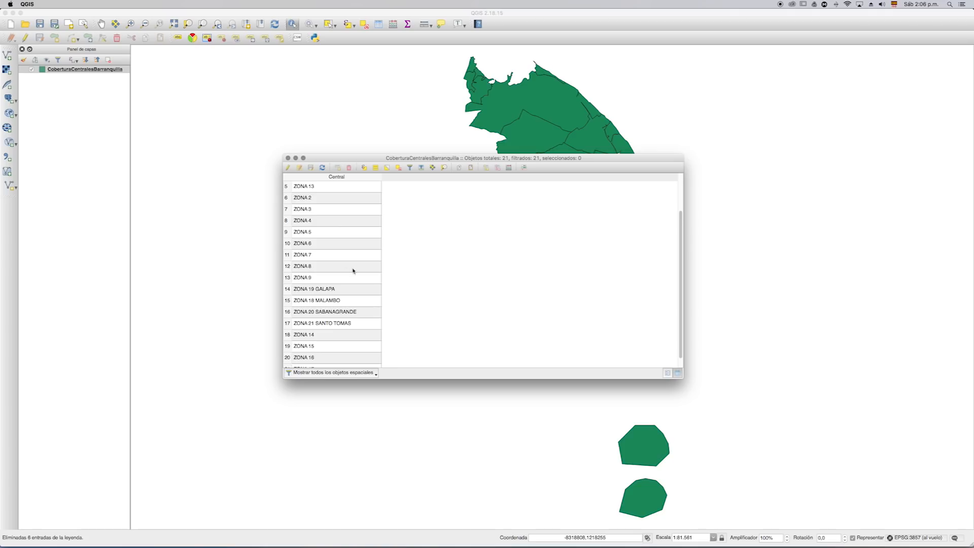
{"action": "left_click", "coordinate": [289, 159]}
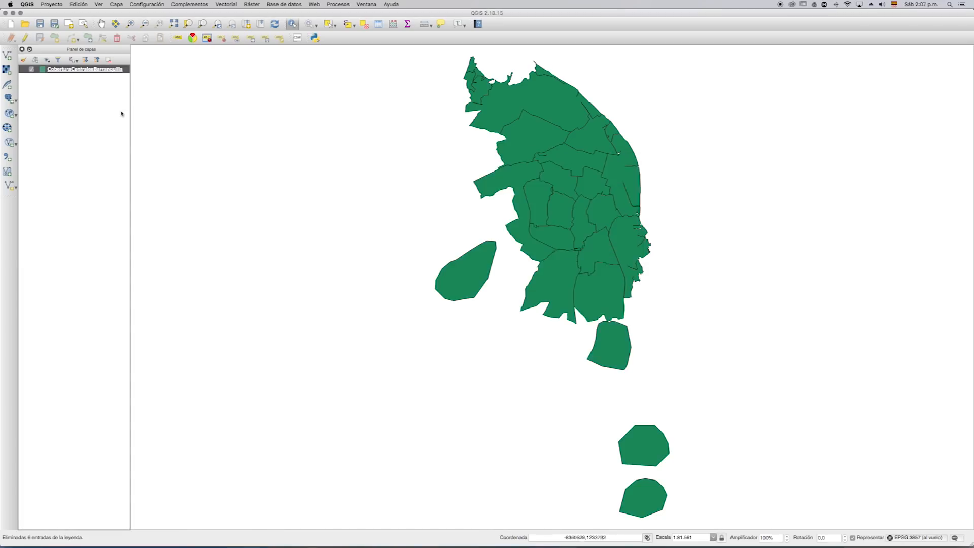
- Add the shapefile GeoClientesPotencialesBarranquilla.shp as a second vector layer
{"action": "left_click", "coordinate": [7, 55]}
{"action": "left_click", "coordinate": [558, 66]}
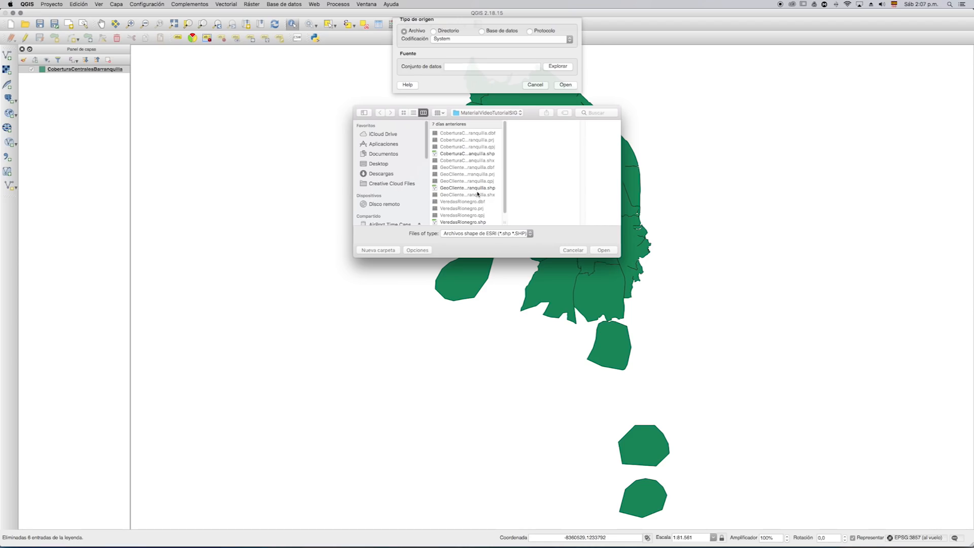
{"action": "left_click", "coordinate": [478, 191]}
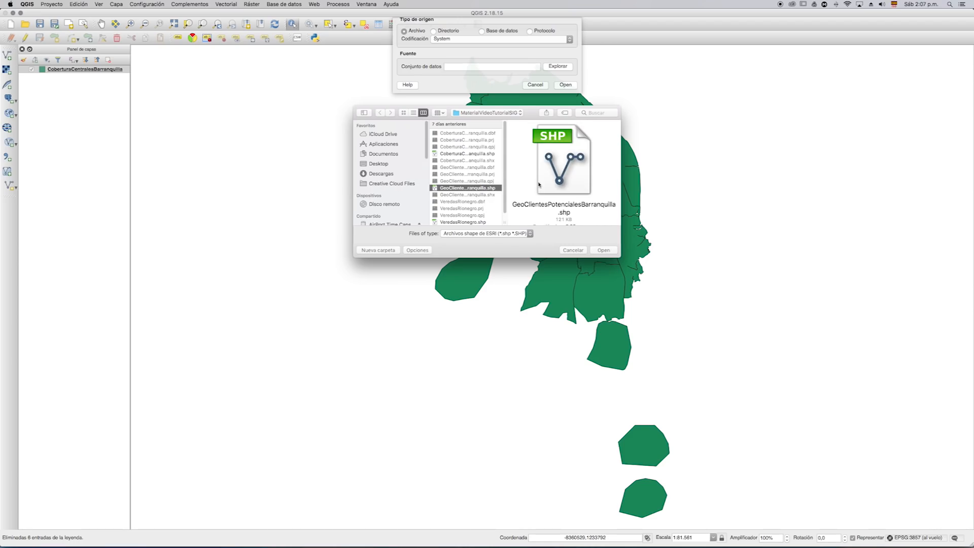
{"action": "left_click", "coordinate": [602, 251]}
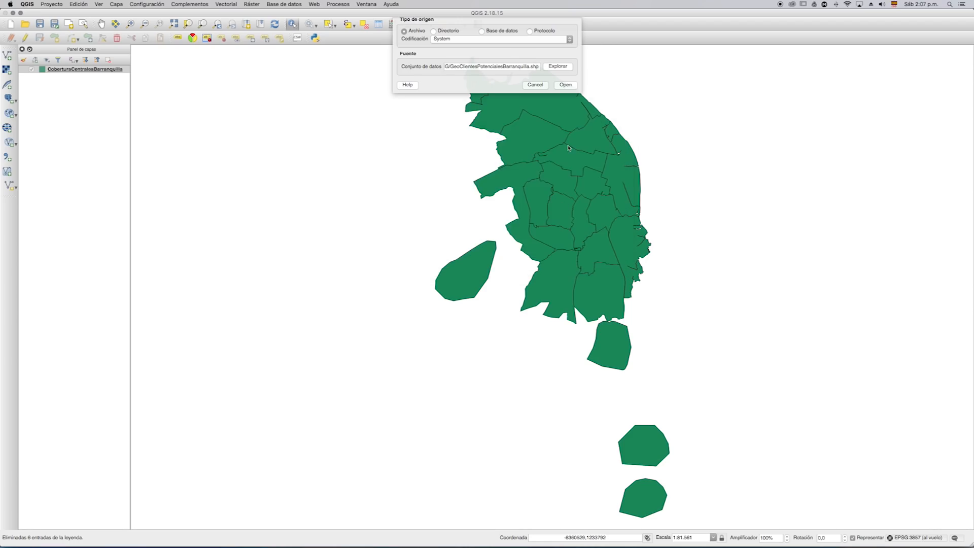
{"action": "left_click", "coordinate": [566, 87]}
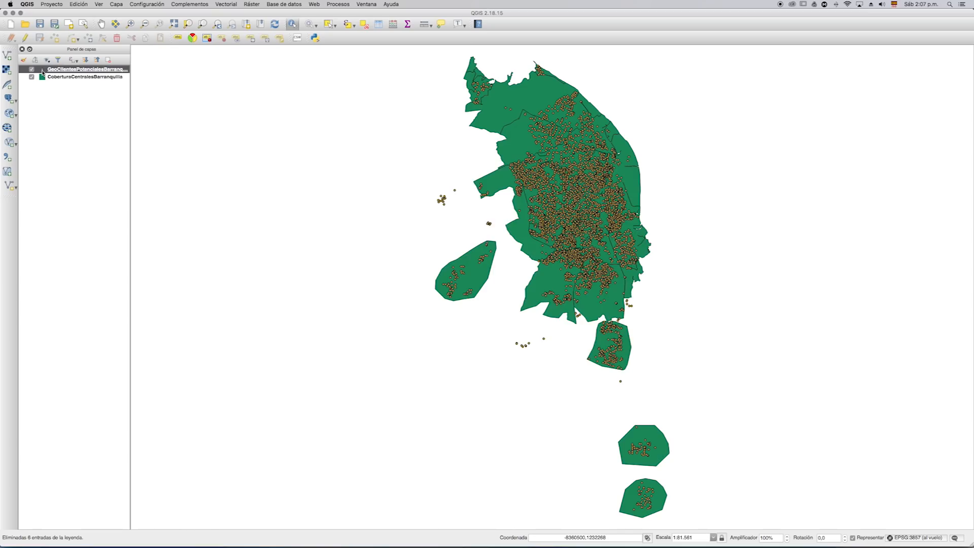
- Set the simple marker fill of the GeoClientesPotencialesBarranquilla layer to the standard blue colour
{"action": "double_click", "coordinate": [43, 72]}
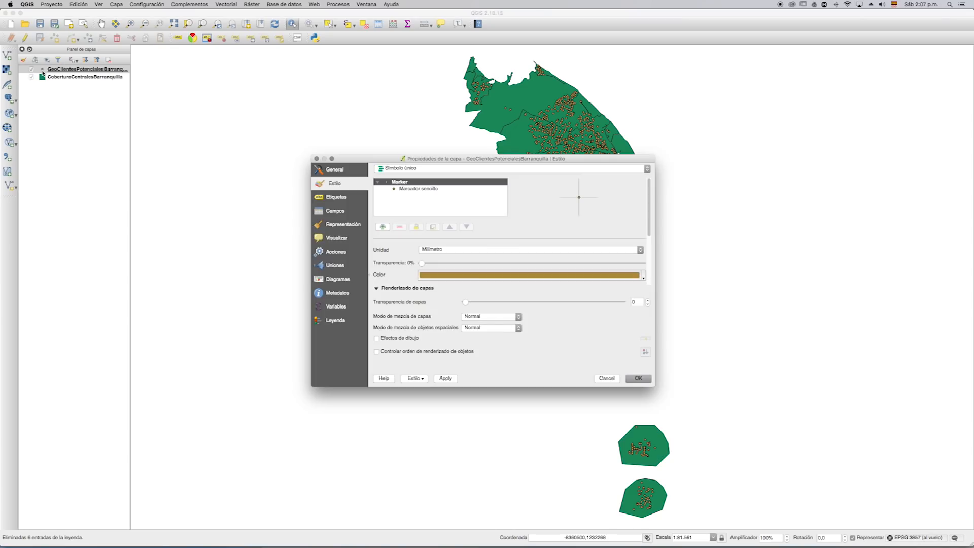
{"action": "left_click", "coordinate": [415, 190]}
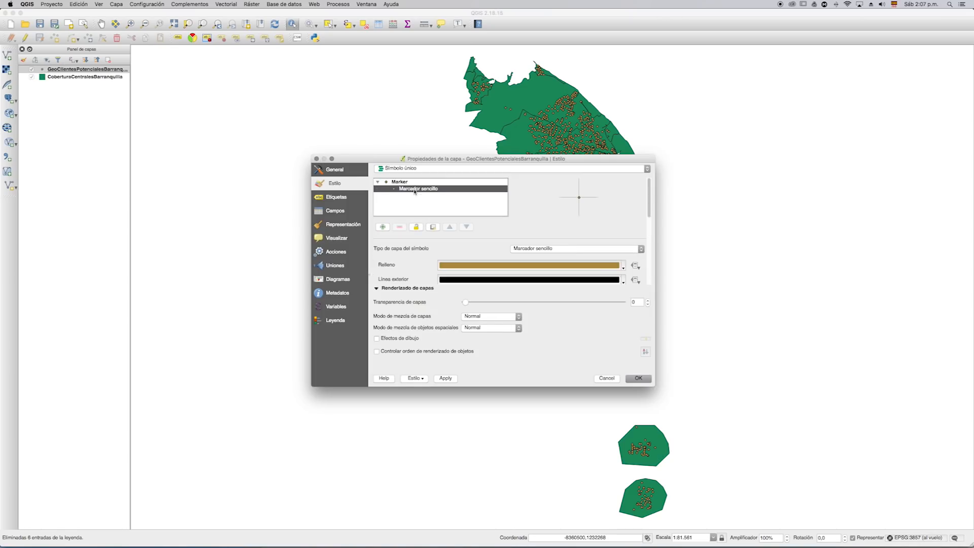
{"action": "left_click", "coordinate": [623, 267]}
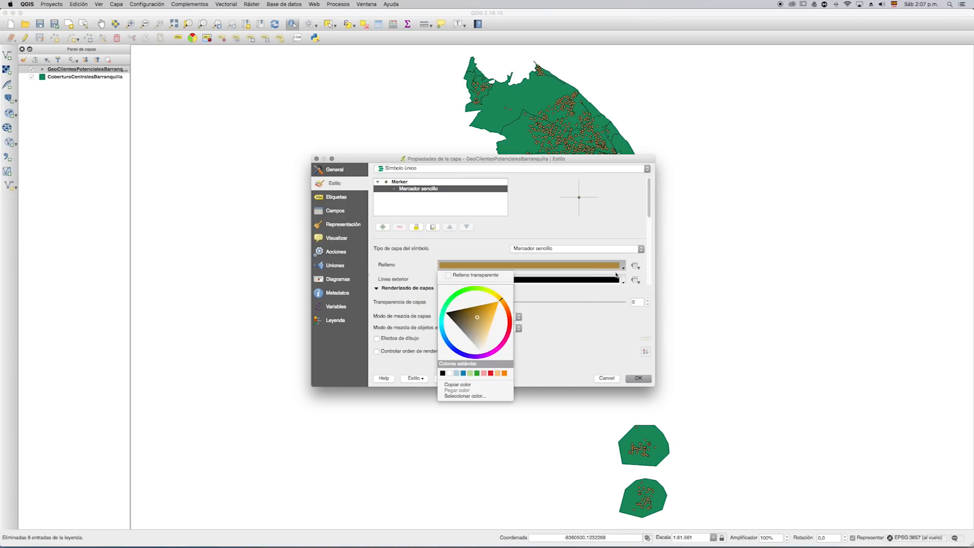
{"action": "left_click", "coordinate": [463, 373]}
{"action": "left_click", "coordinate": [638, 378]}
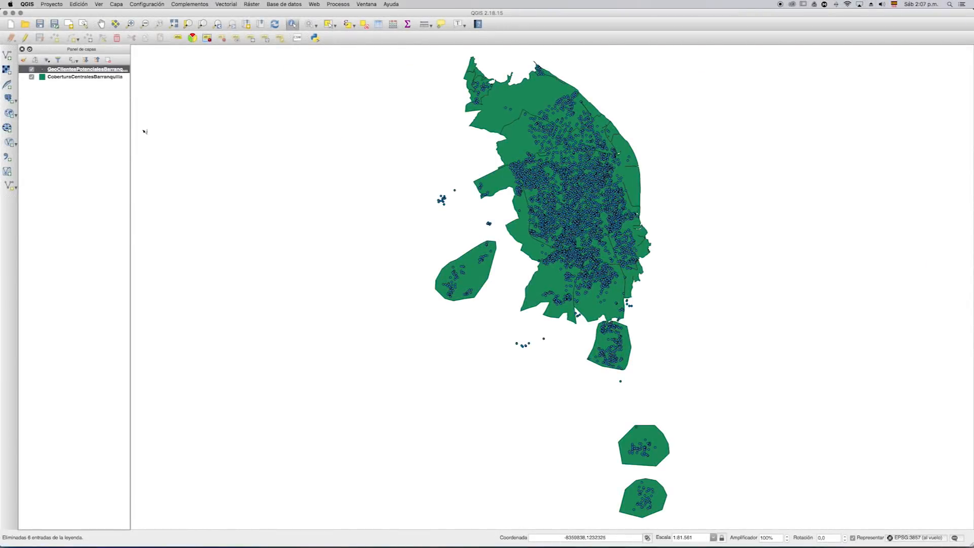
- Review the customer records in the GeoClientesPotencialesBarranquilla attribute table, widening the Ciudad and Direccion columns to read them
{"action": "right_click", "coordinate": [95, 74]}
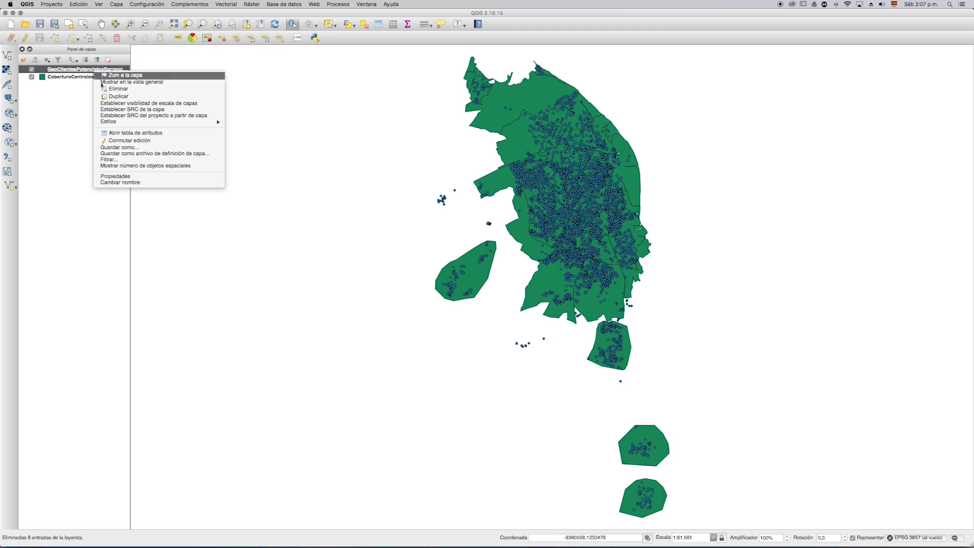
{"action": "left_click", "coordinate": [151, 134]}
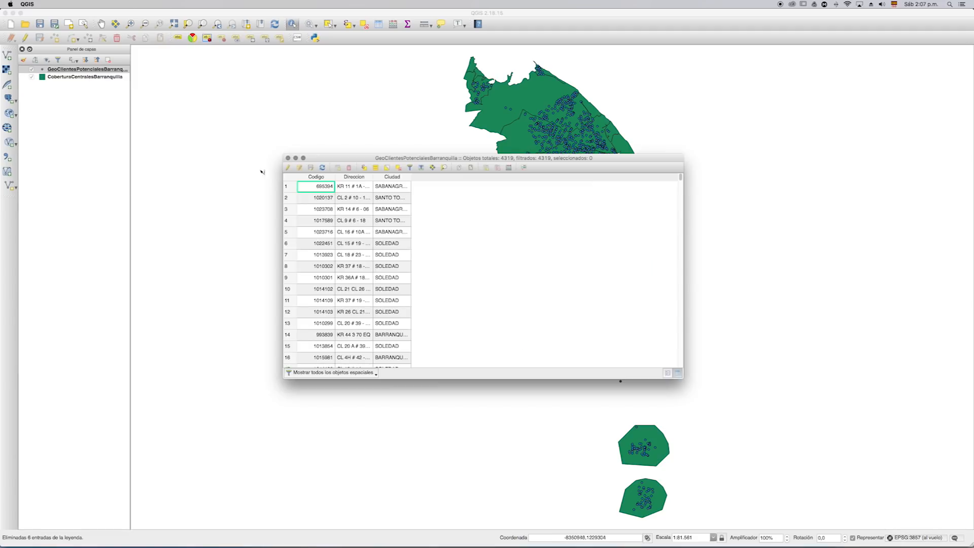
{"action": "left_click_drag", "start_coordinate": [411, 177], "coordinate": [462, 179]}
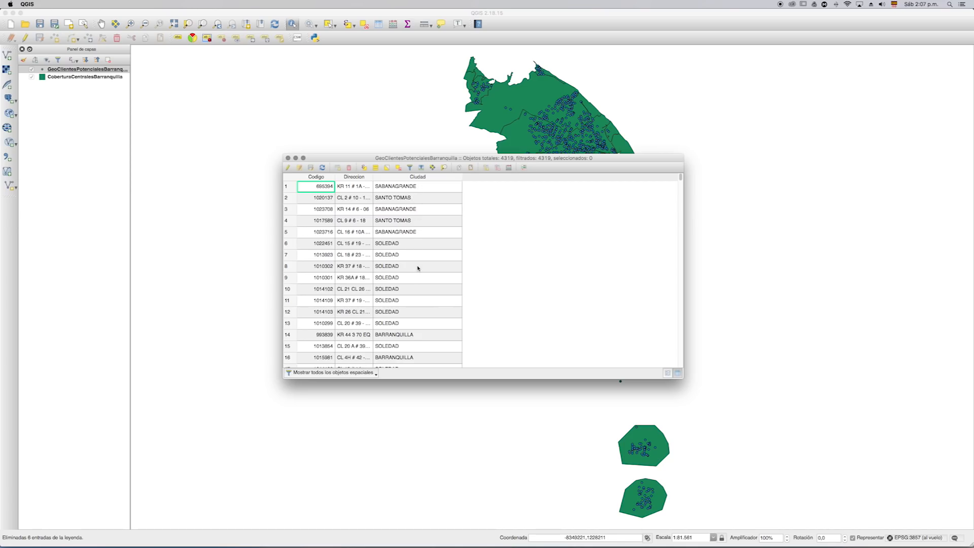
{"action": "scroll", "coordinate": [682, 350], "scroll_direction": "down", "scroll_amount": 20}
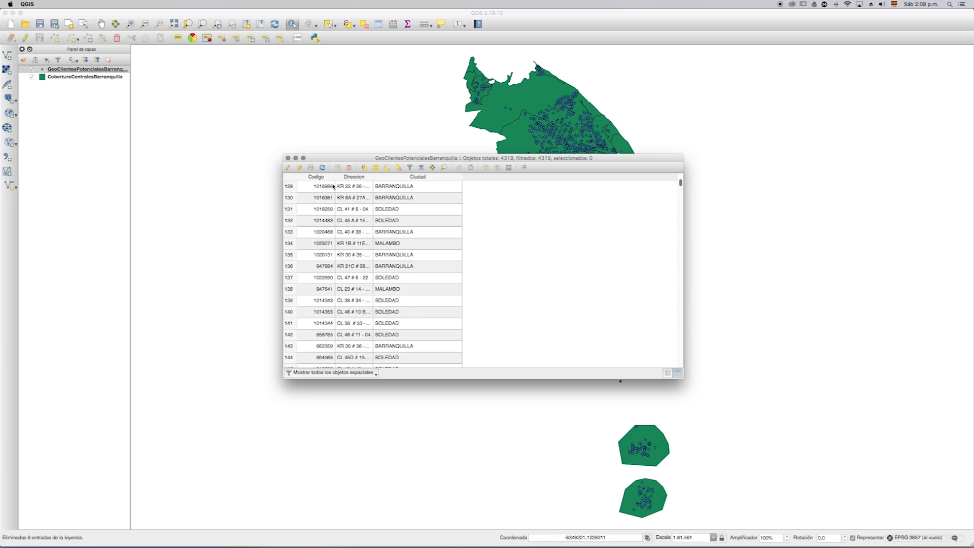
{"action": "double_click", "coordinate": [373, 177]}
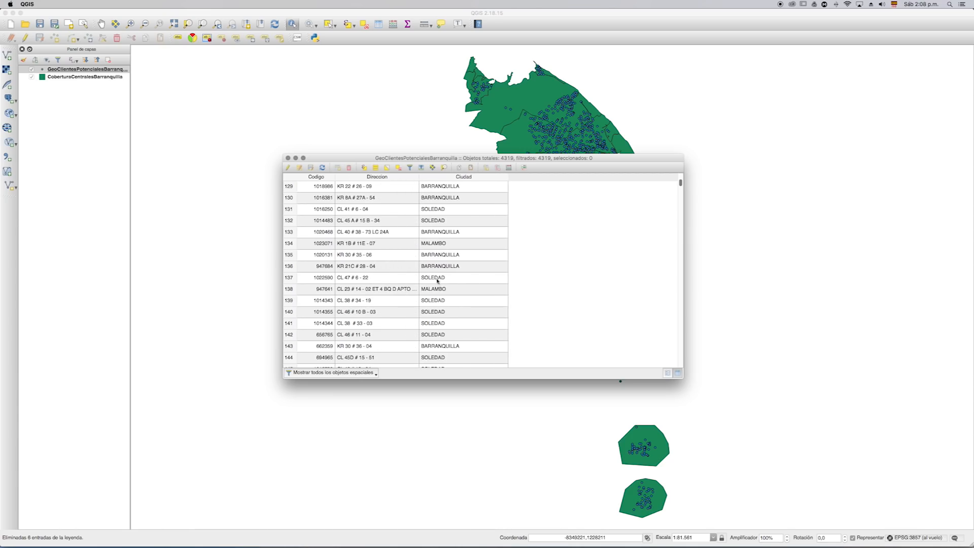
{"action": "left_click", "coordinate": [288, 159]}
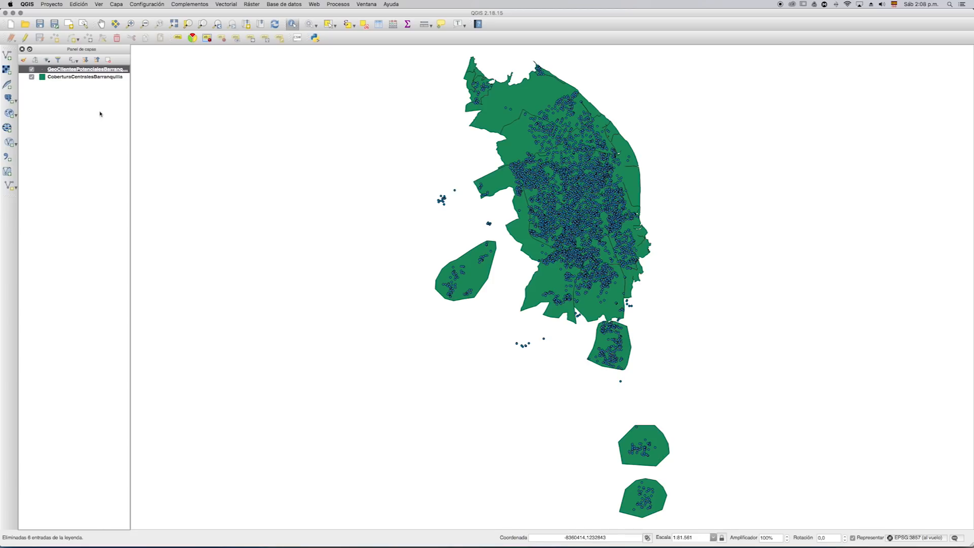
- Hide the GeoClientesPotencialesBarranquilla layer and label the CoberturaCentralesBarranquilla polygons with the Central field
{"action": "left_click", "coordinate": [32, 69]}
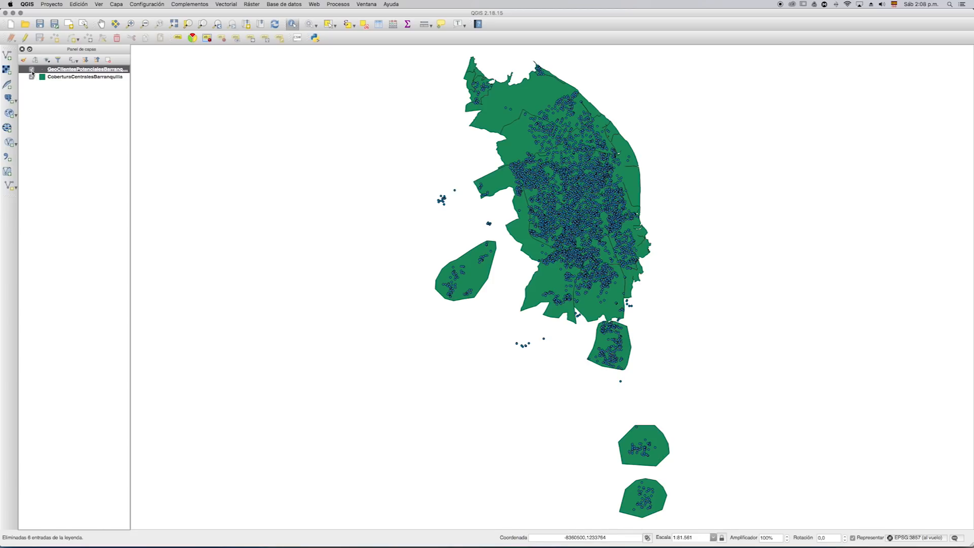
{"action": "left_click", "coordinate": [99, 78]}
{"action": "right_click", "coordinate": [98, 79]}
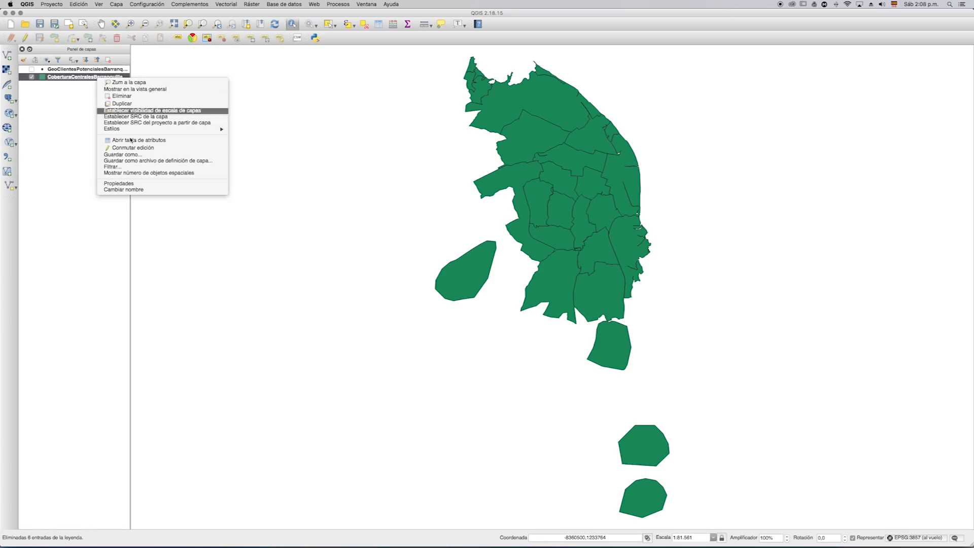
{"action": "left_click", "coordinate": [142, 184]}
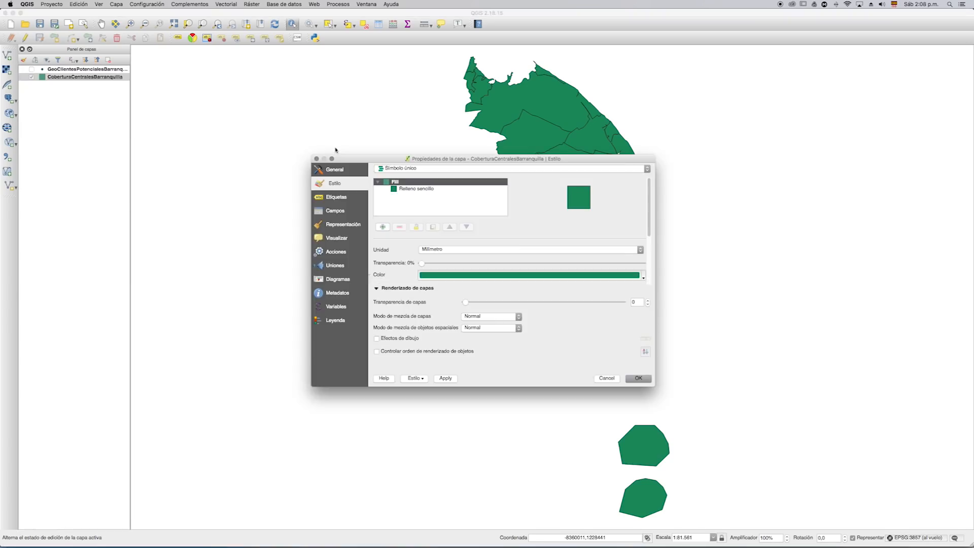
{"action": "left_click", "coordinate": [348, 196]}
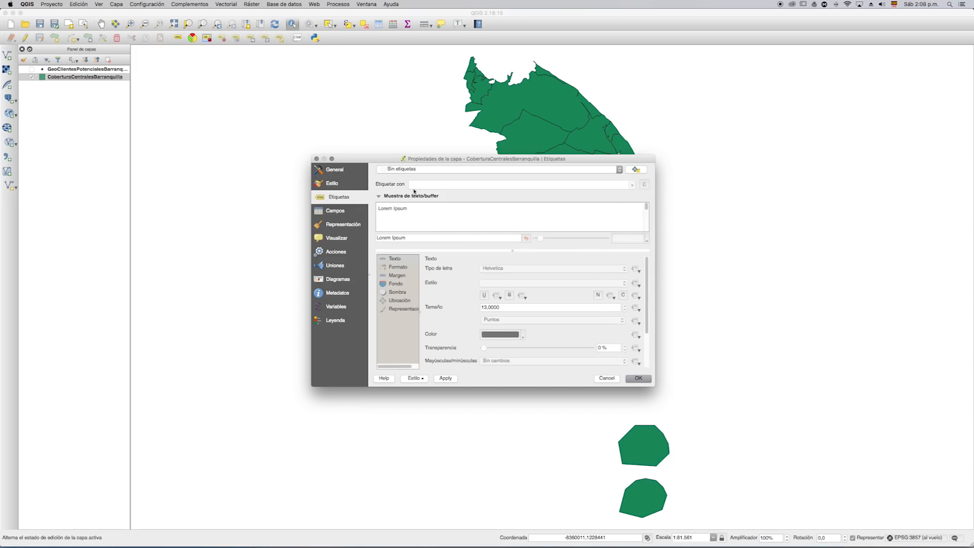
{"action": "left_click", "coordinate": [434, 169]}
{"action": "left_click", "coordinate": [434, 179]}
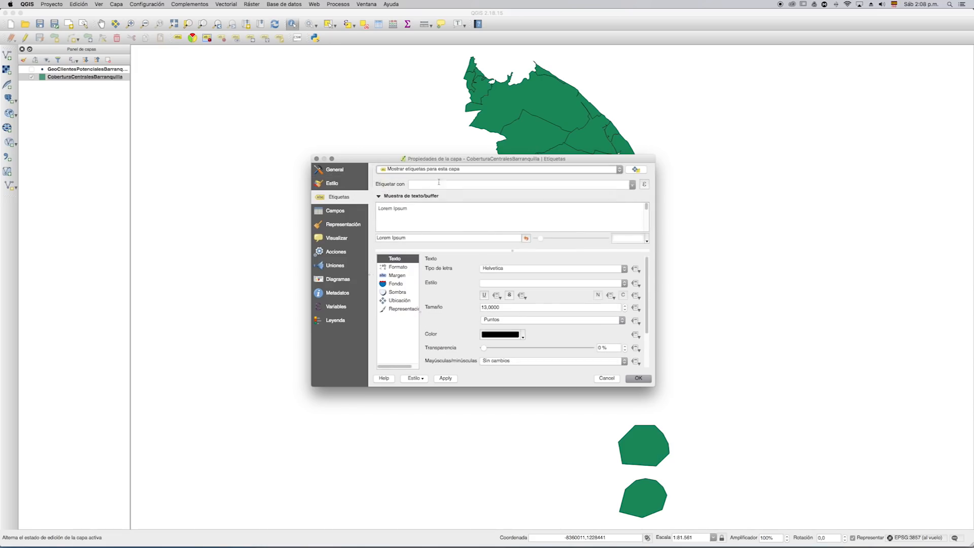
{"action": "left_click", "coordinate": [632, 184]}
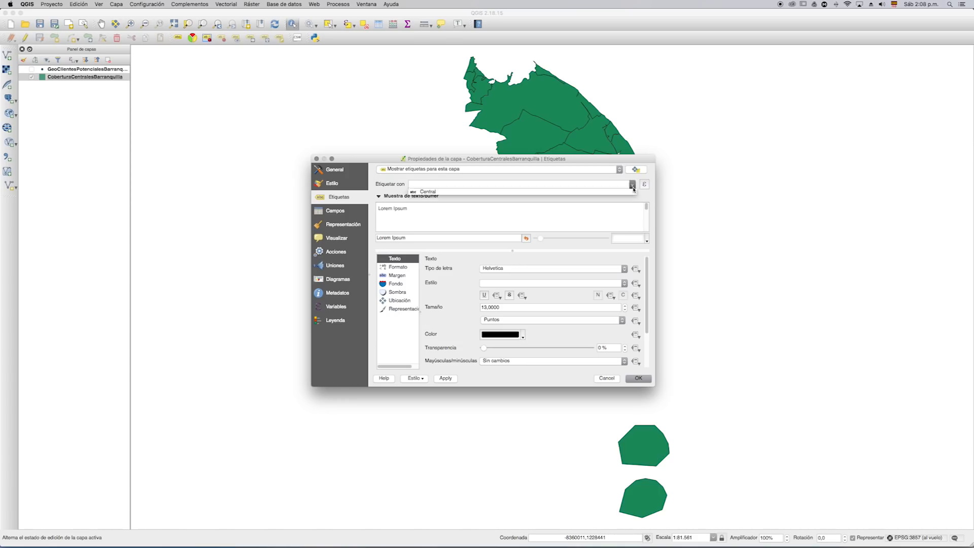
{"action": "left_click", "coordinate": [509, 193]}
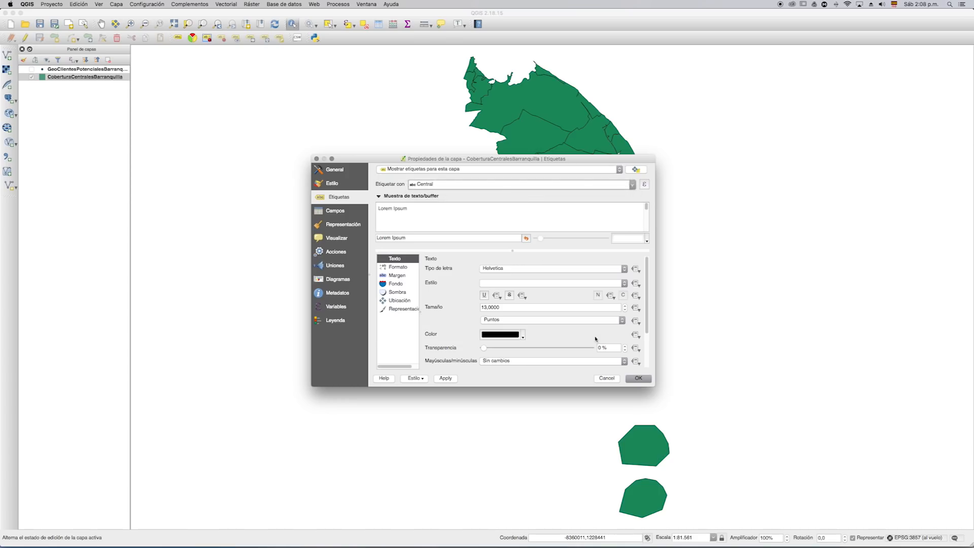
{"action": "left_click", "coordinate": [637, 377]}
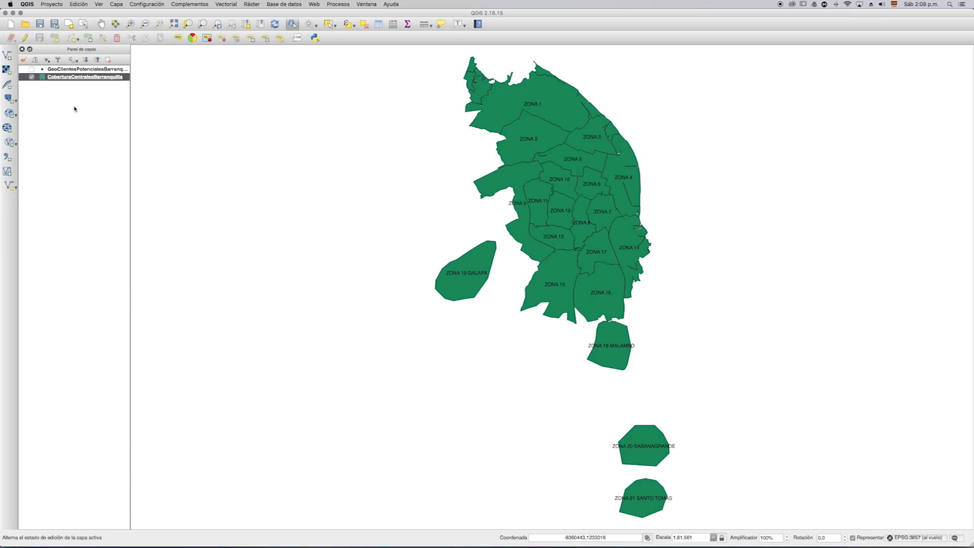
- Show the GeoClientesPotencialesBarranquilla layer and review the fields in its attribute table
{"action": "left_click", "coordinate": [32, 69]}
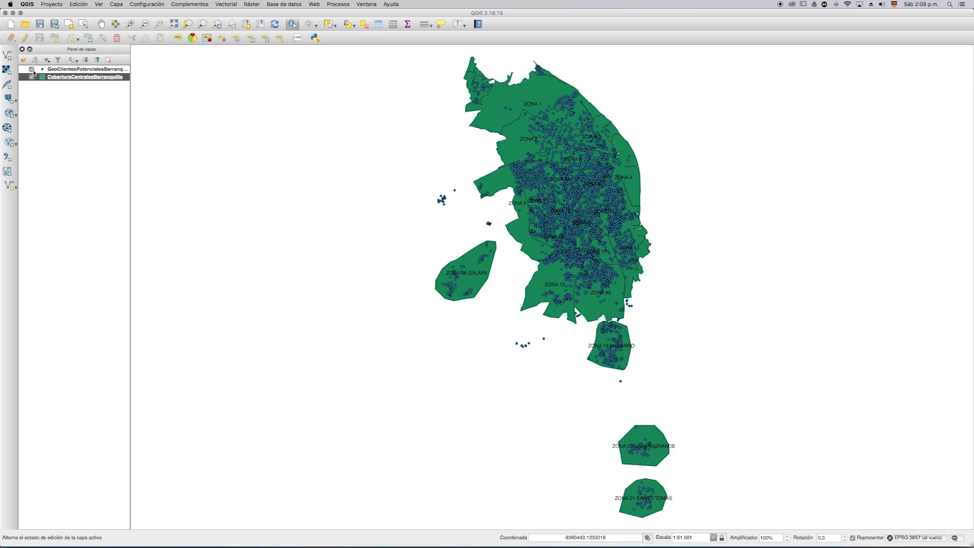
{"action": "right_click", "coordinate": [93, 72]}
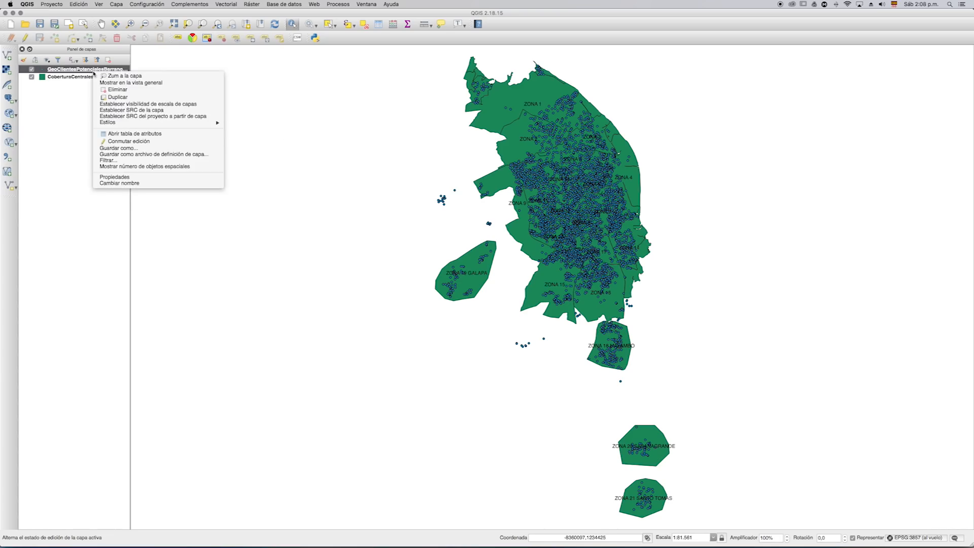
{"action": "left_click", "coordinate": [129, 134]}
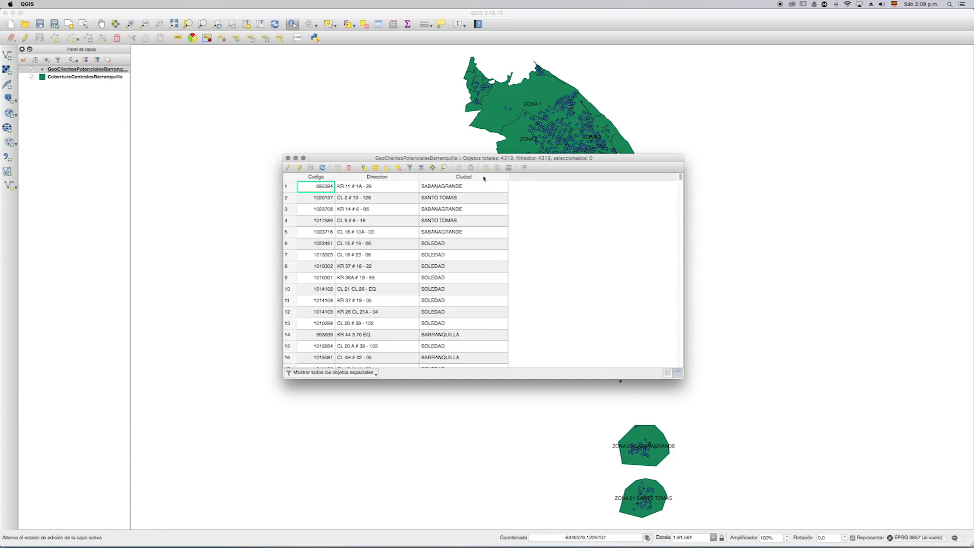
{"action": "left_click", "coordinate": [288, 158]}
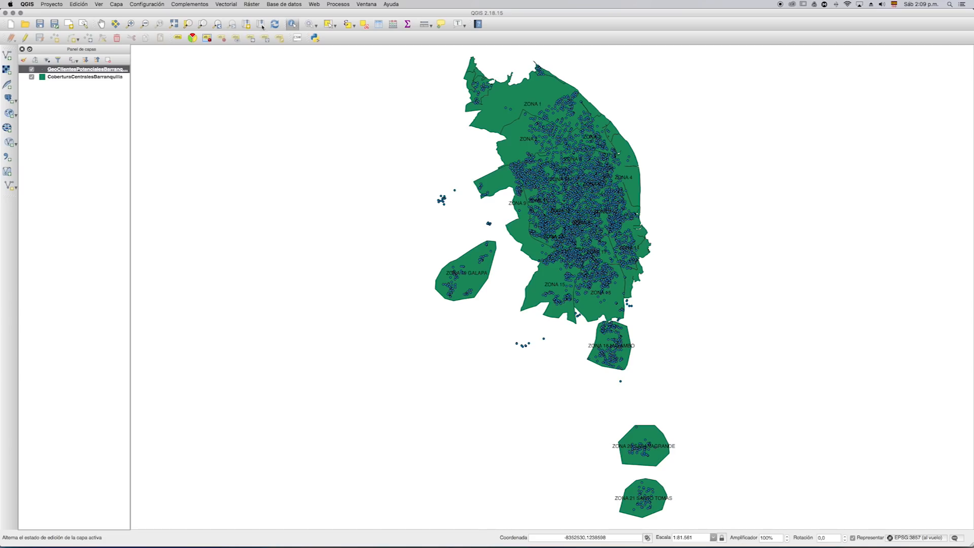
- Set up Join attributes by location with GeoClientesPotencialesBarranquilla as target, CoberturaCentralesBarranquilla as join layer and the intersecta predicate
{"action": "left_click", "coordinate": [226, 5]}
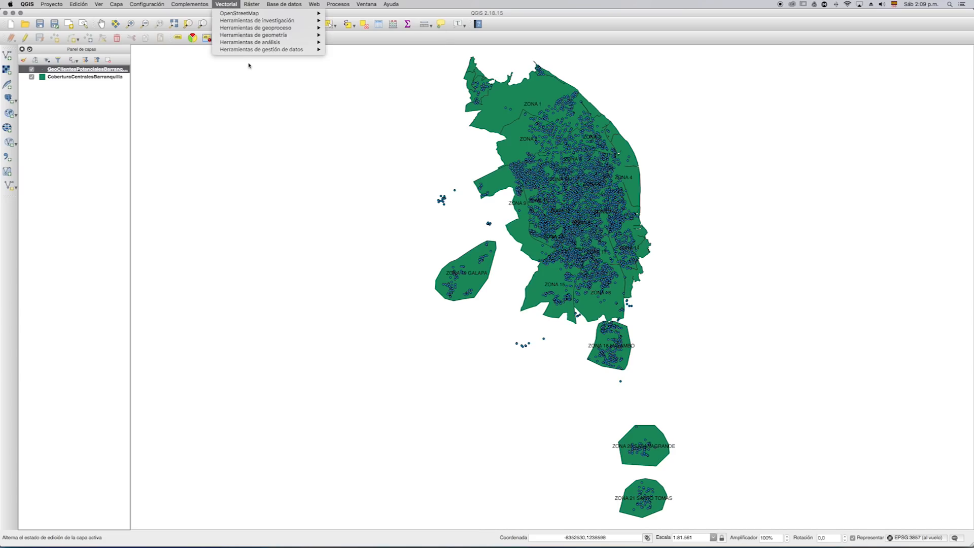
{"action": "mouse_move", "coordinate": [263, 53]}
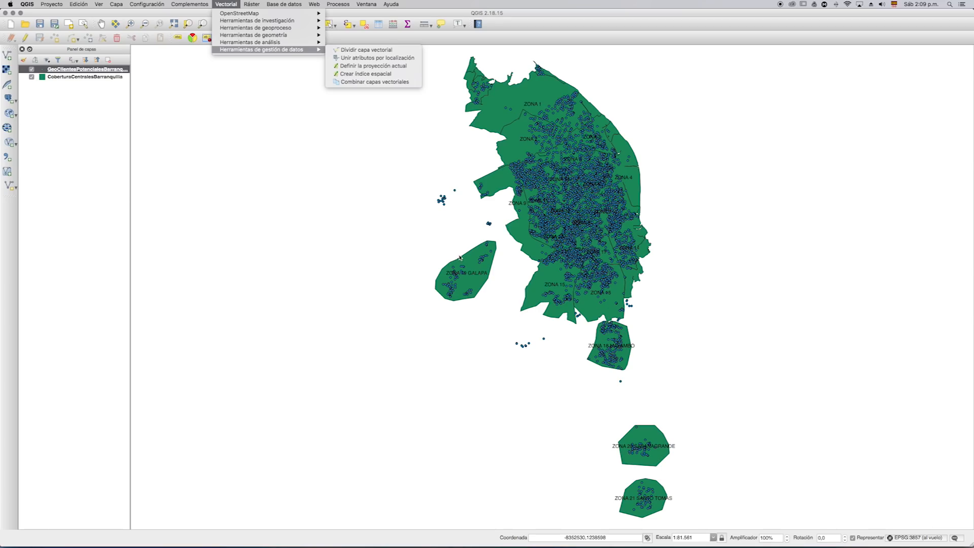
{"action": "left_click", "coordinate": [399, 60]}
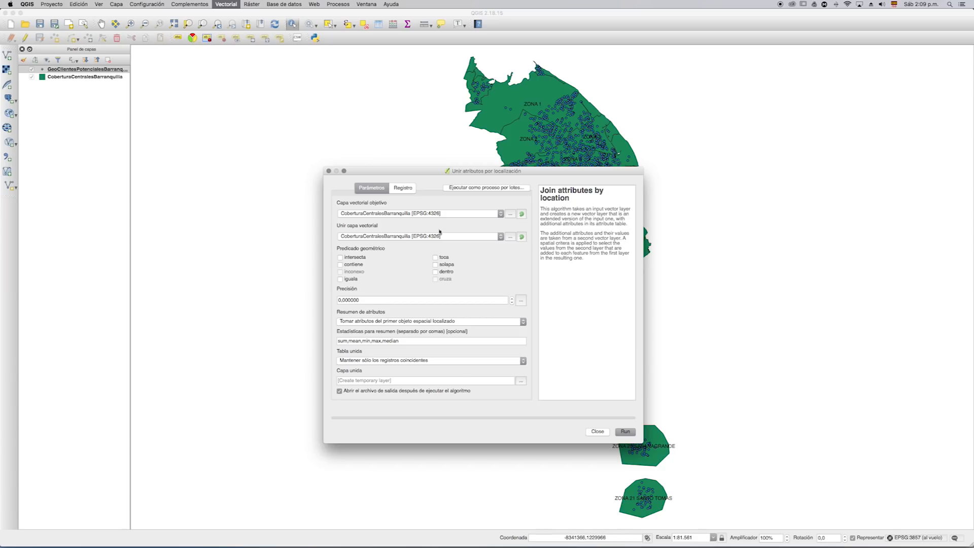
{"action": "left_click", "coordinate": [500, 215]}
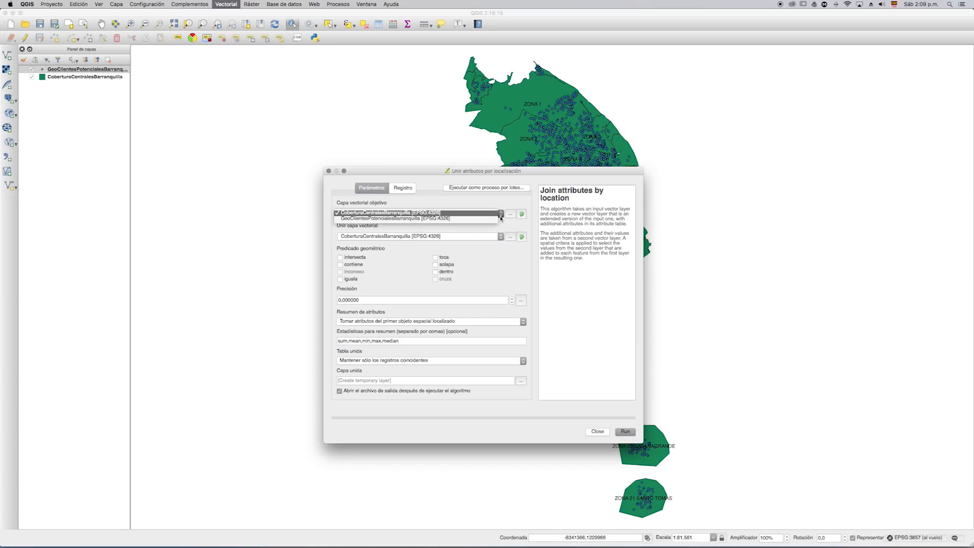
{"action": "left_click", "coordinate": [451, 219]}
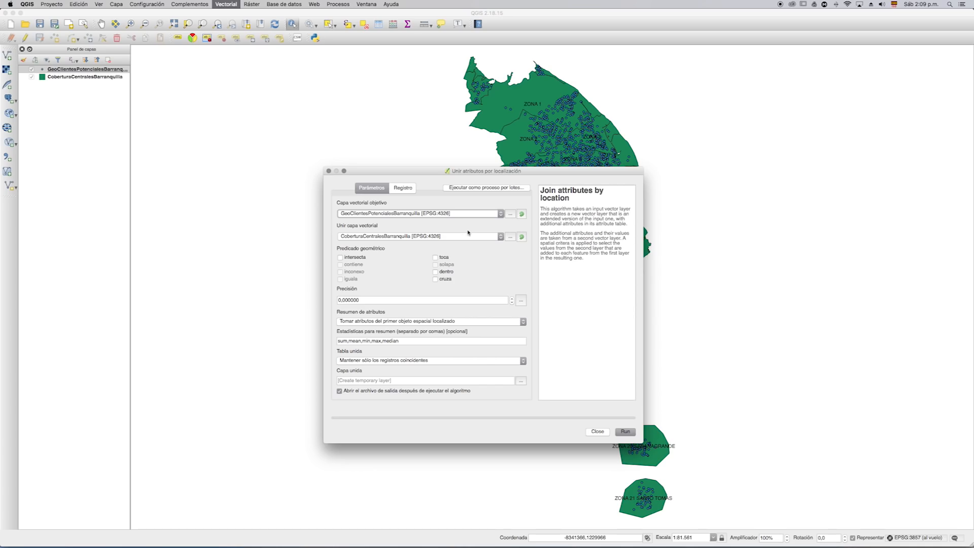
{"action": "left_click", "coordinate": [500, 237]}
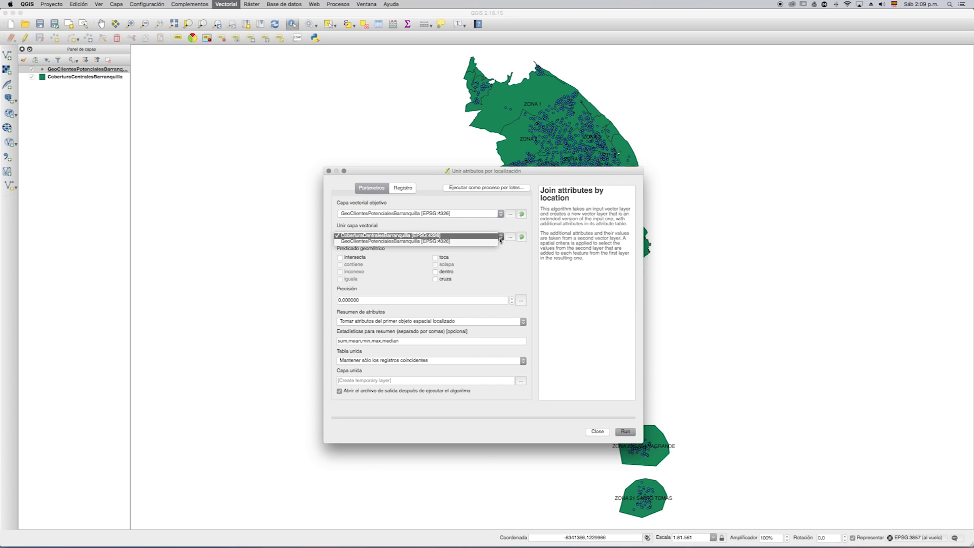
{"action": "left_click", "coordinate": [418, 237]}
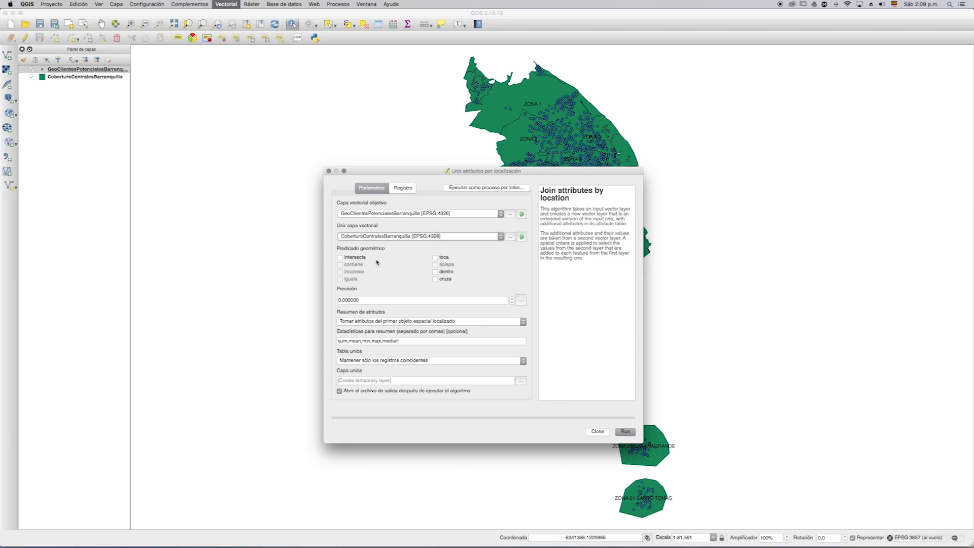
{"action": "left_click", "coordinate": [341, 259]}
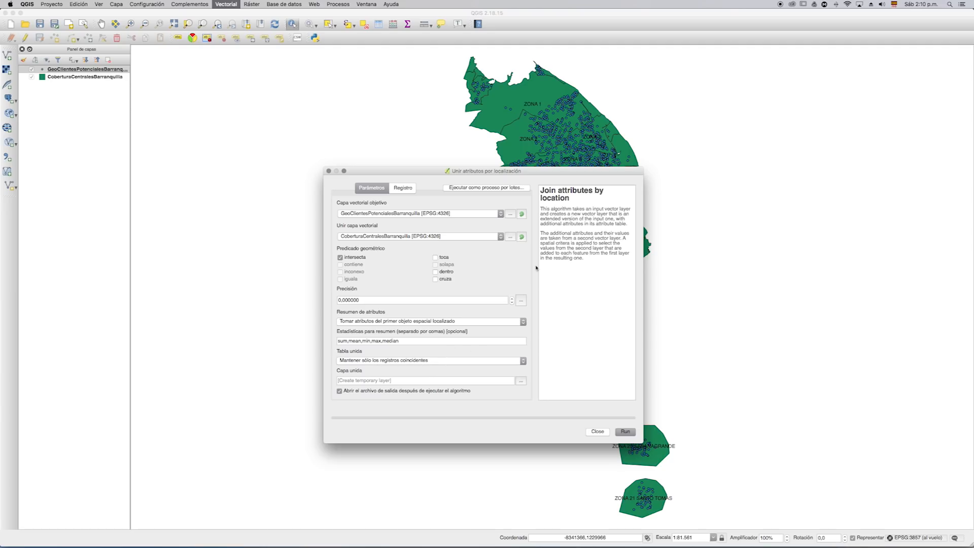
- Set the joined table to keep all records, including non-matching ones, and run the join to a temporary layer
{"action": "left_click_drag", "start_coordinate": [561, 175], "coordinate": [726, 219]}
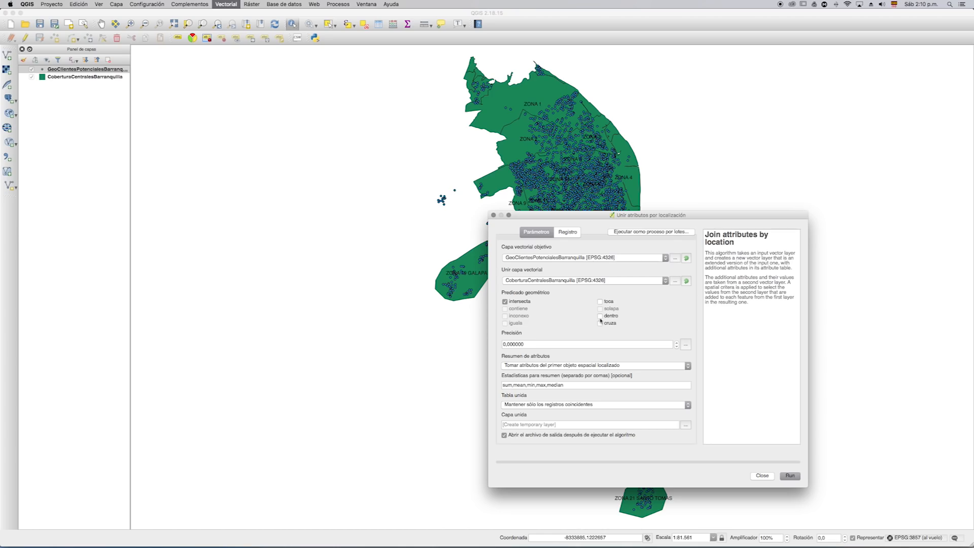
{"action": "left_click", "coordinate": [688, 405]}
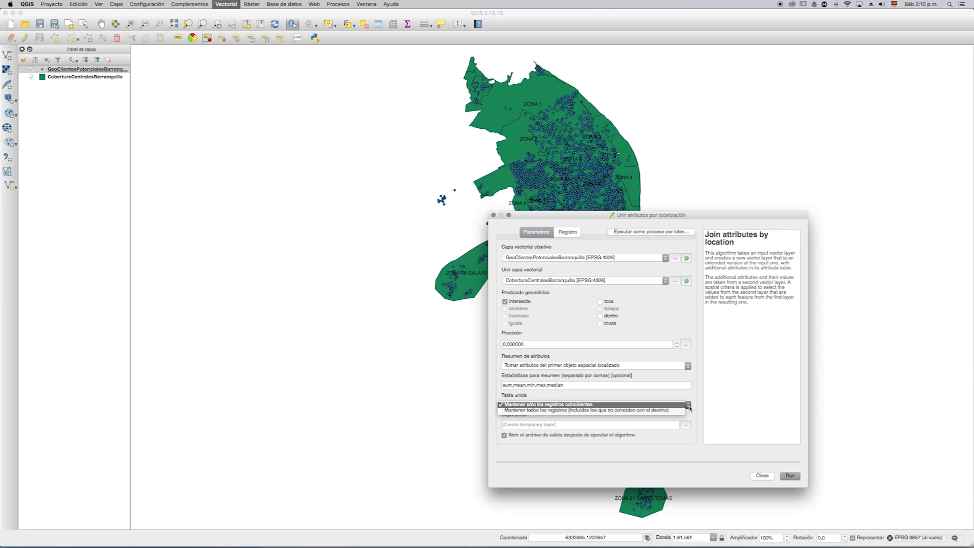
{"action": "left_click", "coordinate": [617, 411]}
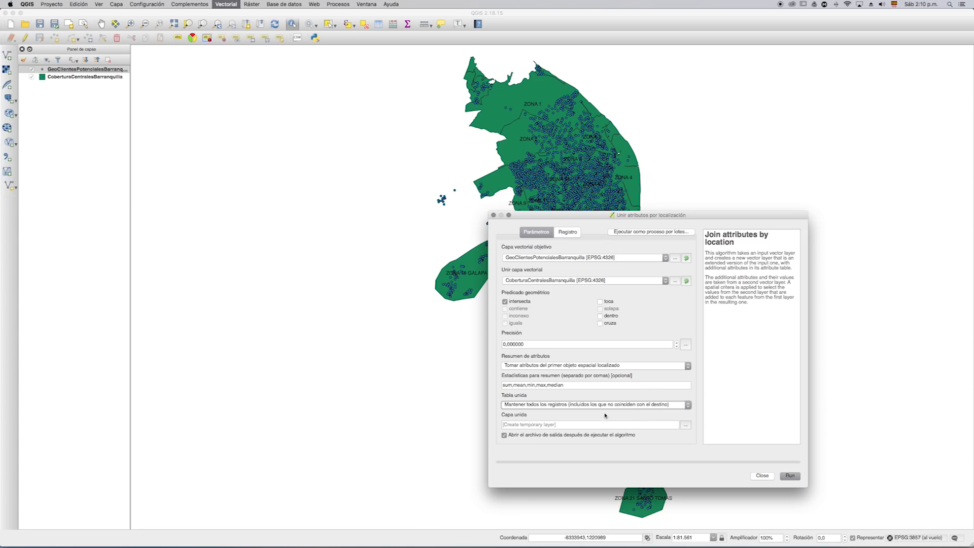
{"action": "left_click", "coordinate": [790, 476]}
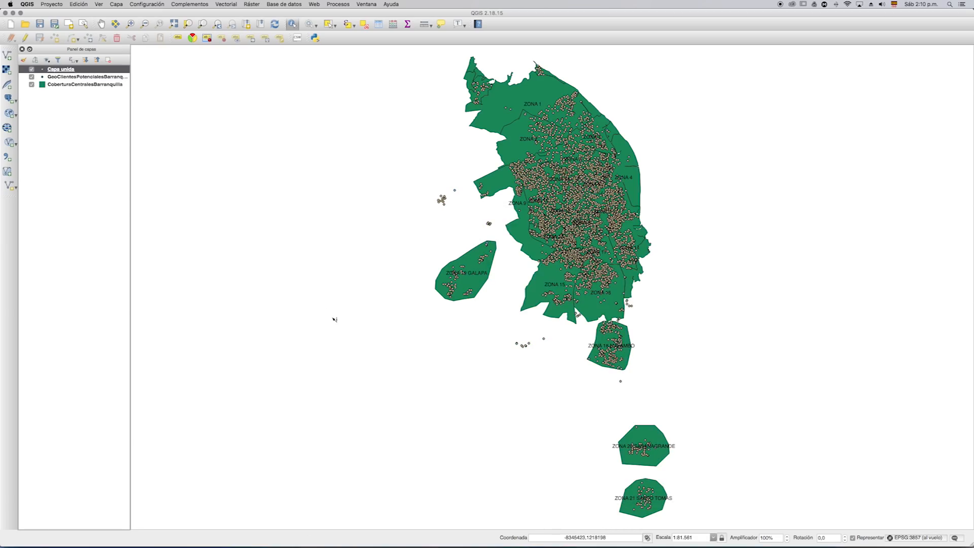
- Hide the GeoClientesPotencialesBarranquilla layer and review the Capa unida attribute table, widening the Central column to read it
{"action": "left_click", "coordinate": [32, 77]}
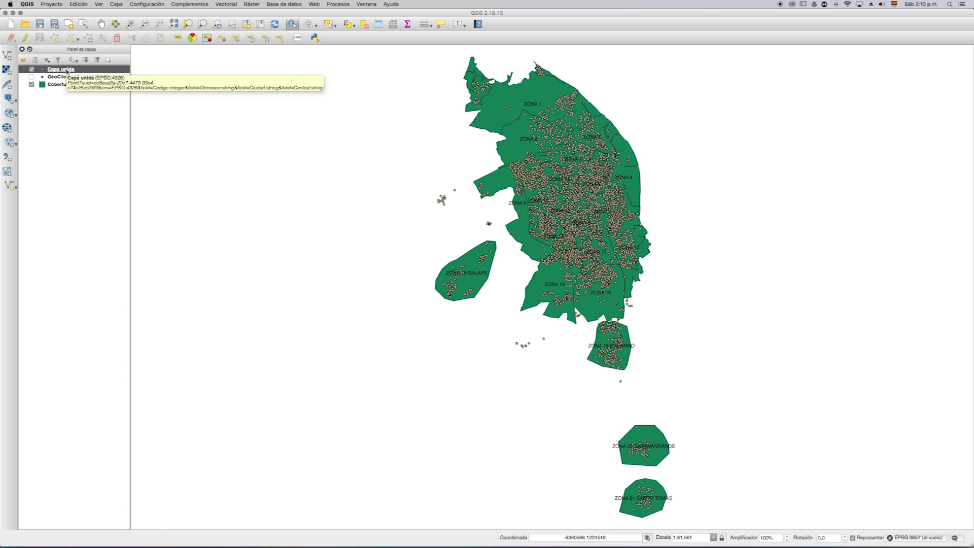
{"action": "right_click", "coordinate": [66, 71]}
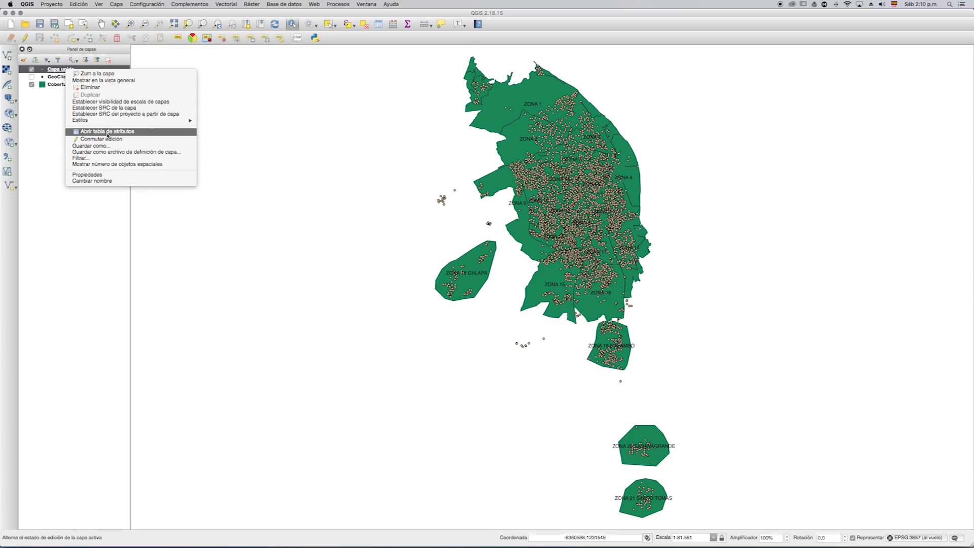
{"action": "left_click", "coordinate": [107, 133]}
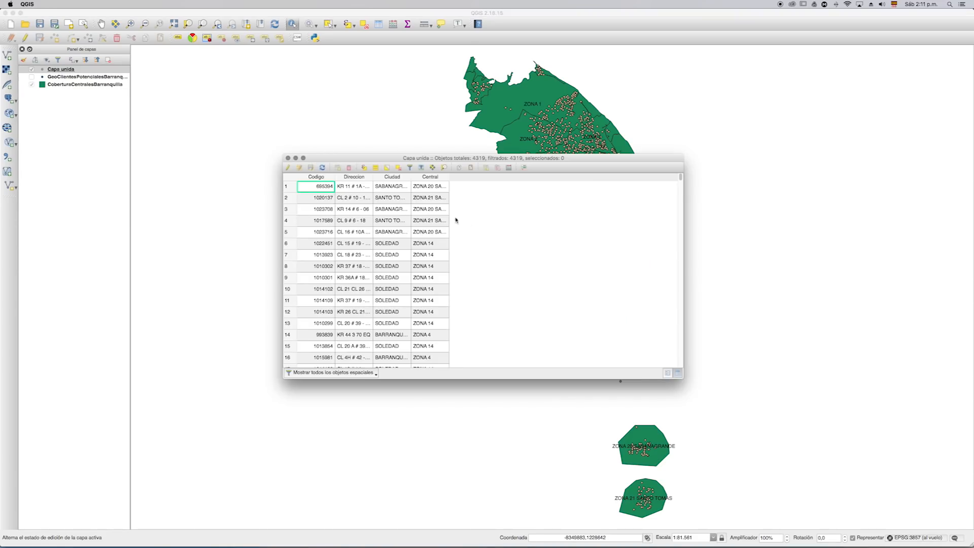
{"action": "left_click_drag", "start_coordinate": [449, 178], "coordinate": [528, 184]}
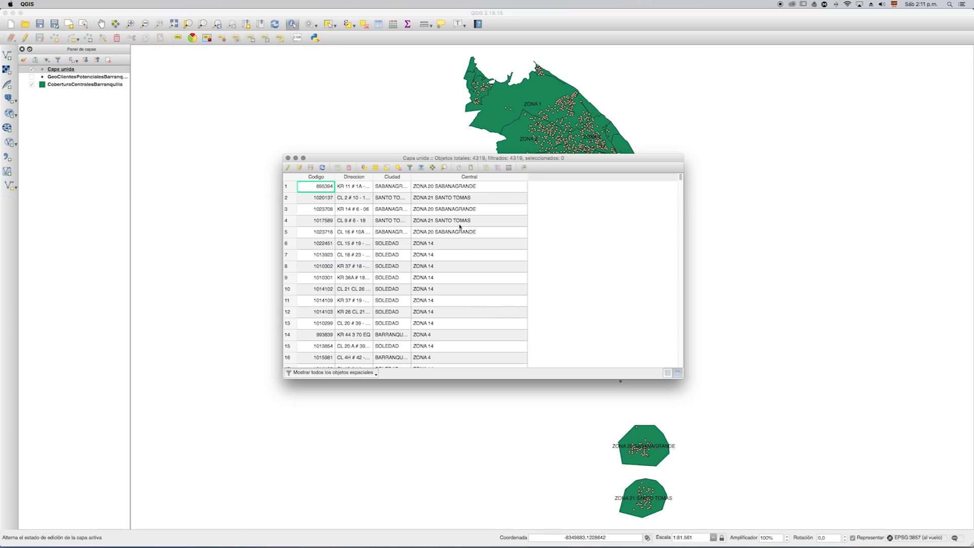
{"action": "left_click", "coordinate": [288, 159]}
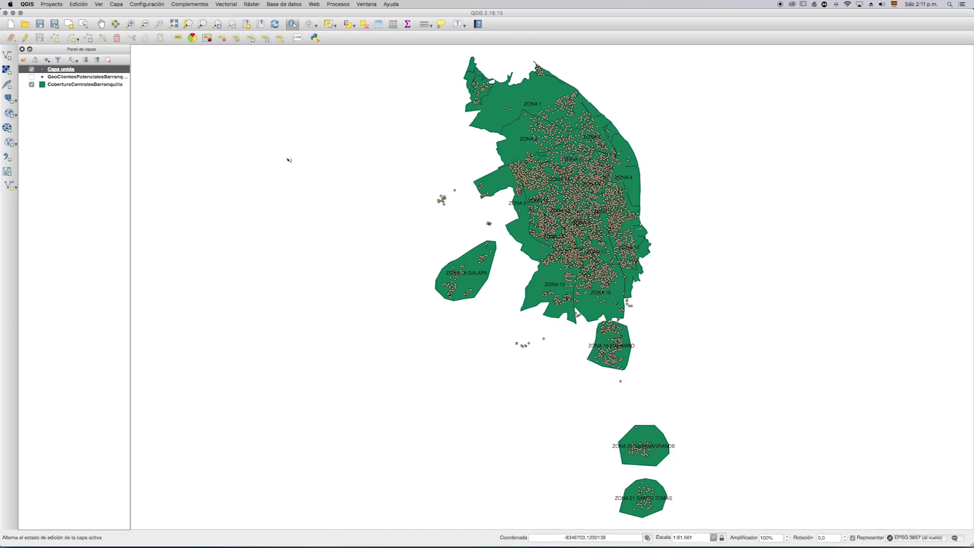
- Check the coordinate reference system of the CoberturaCentralesBarranquilla layer in its general properties
{"action": "left_click", "coordinate": [92, 86]}
{"action": "right_click", "coordinate": [91, 86]}
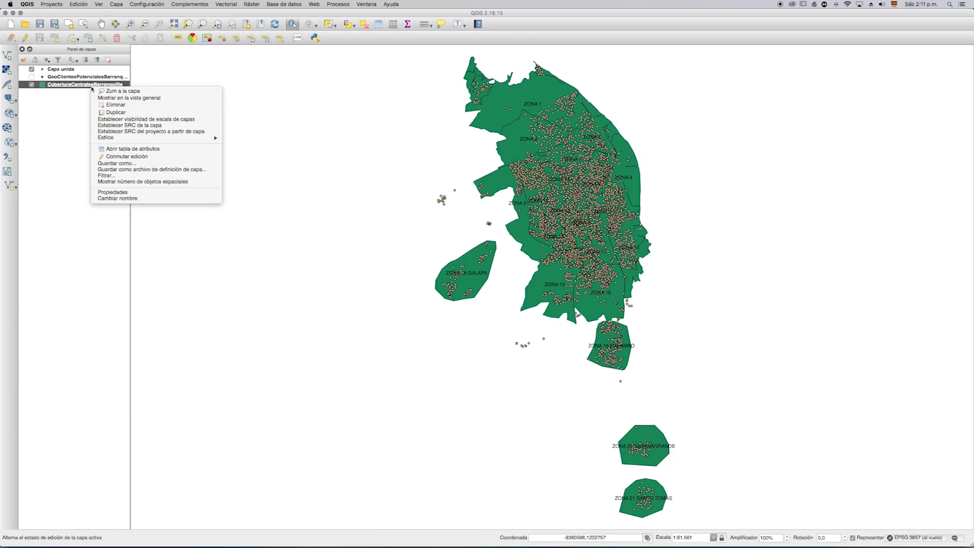
{"action": "left_click", "coordinate": [126, 192]}
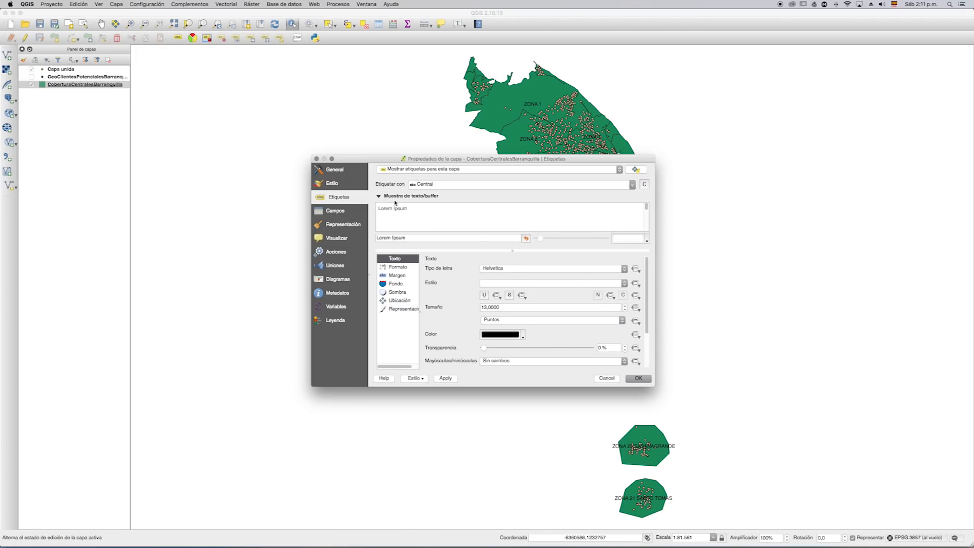
{"action": "left_click", "coordinate": [344, 174]}
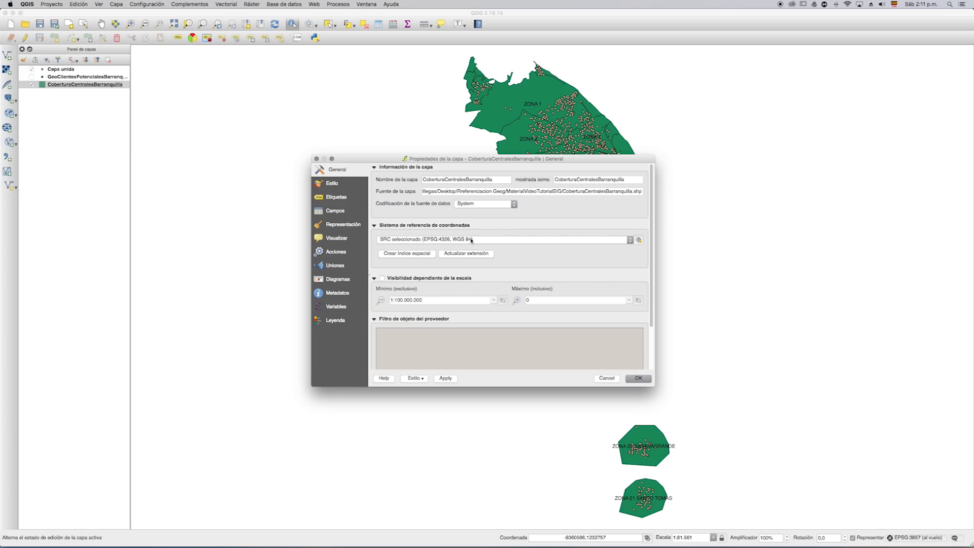
{"action": "left_click", "coordinate": [617, 379]}
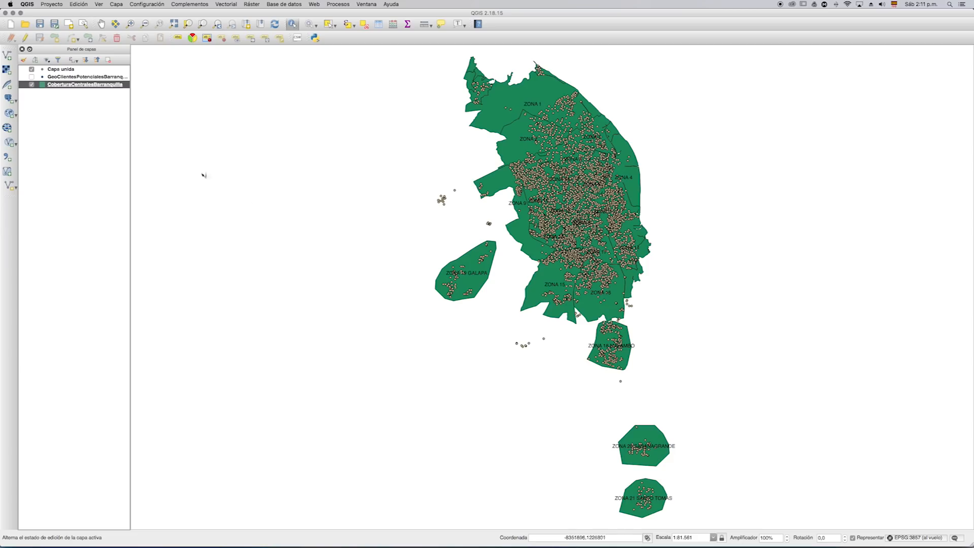
- Check the coordinate reference system of the GeoClientesPotencialesBarranquilla layer in its general properties
{"action": "left_click", "coordinate": [115, 78]}
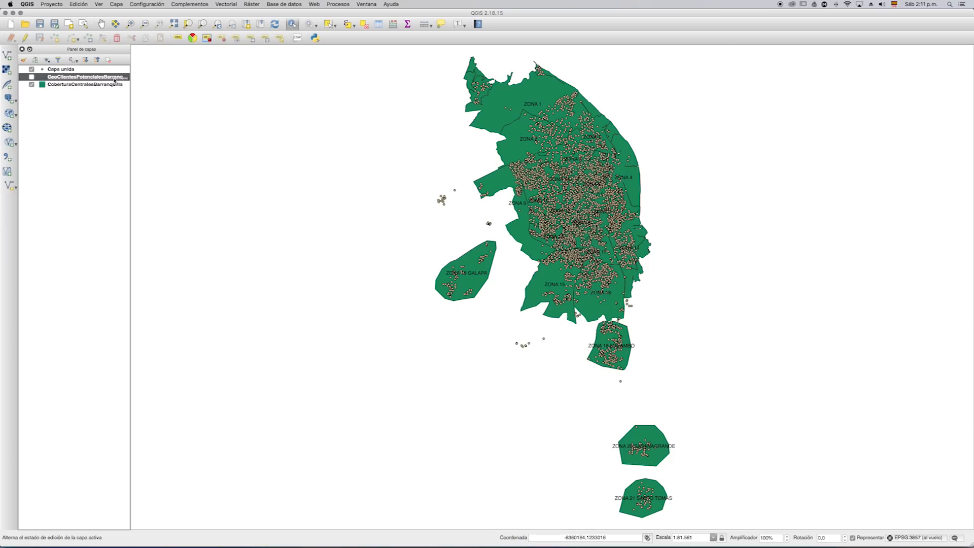
{"action": "right_click", "coordinate": [115, 79]}
{"action": "left_click", "coordinate": [147, 185]}
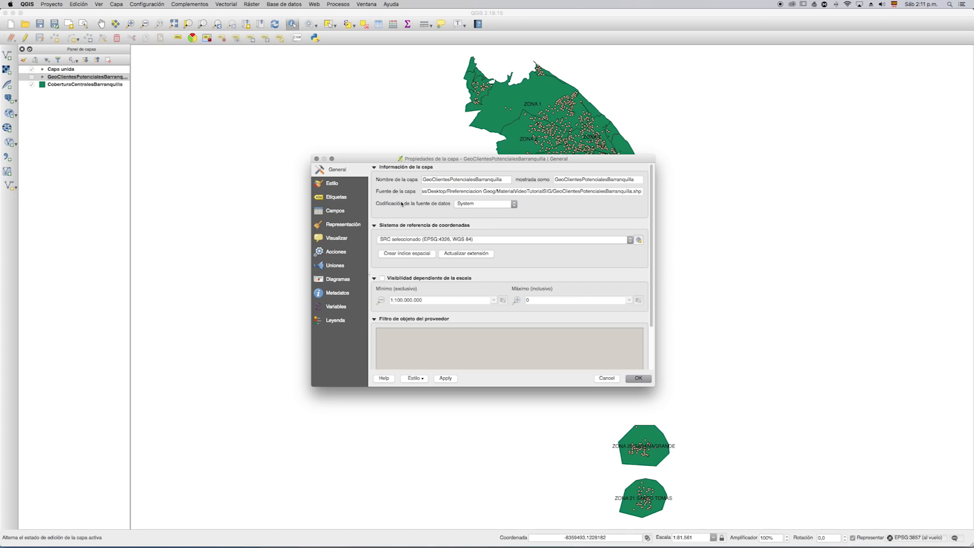
{"action": "left_click", "coordinate": [475, 241]}
{"action": "left_click", "coordinate": [454, 242]}
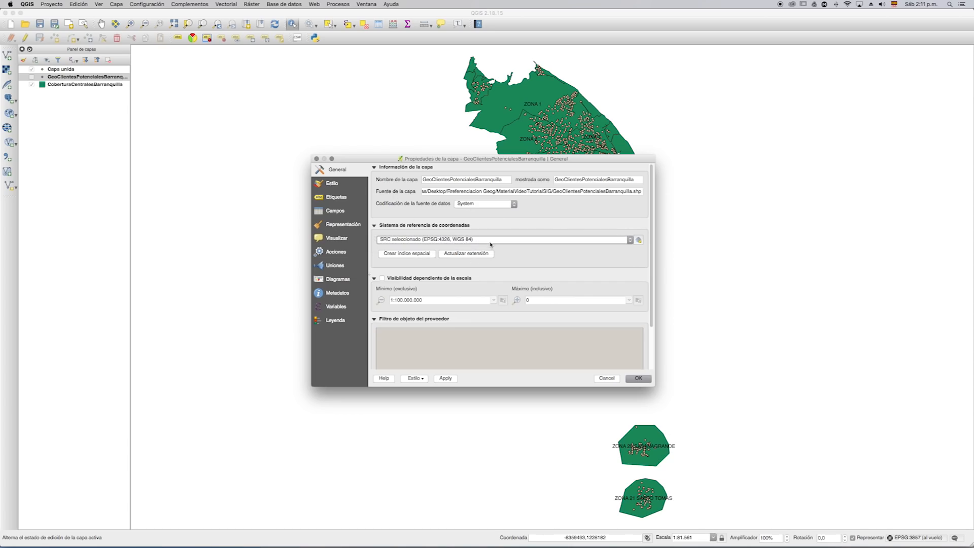
{"action": "left_click", "coordinate": [649, 379]}
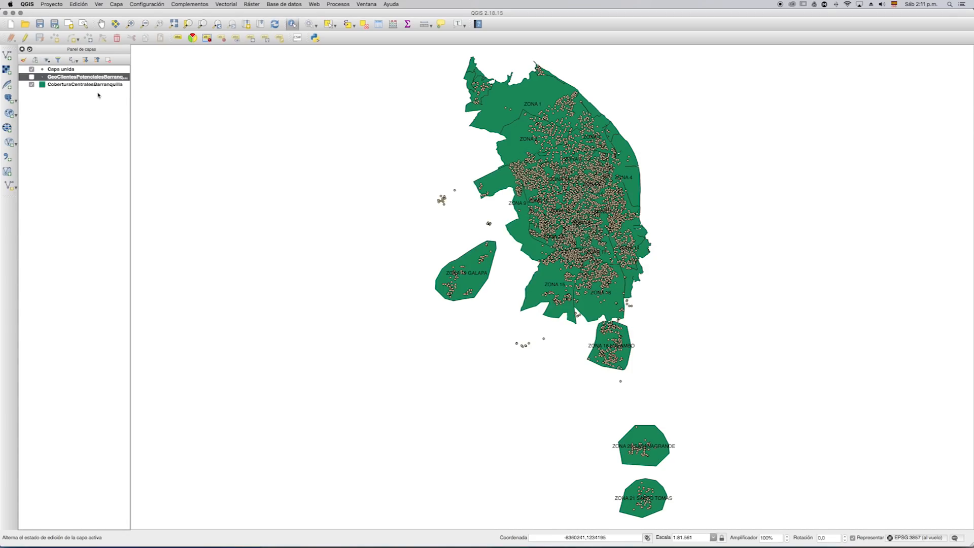
- Check the coordinate reference system of the joined Capa unida layer in its general properties
{"action": "left_click", "coordinate": [75, 71]}
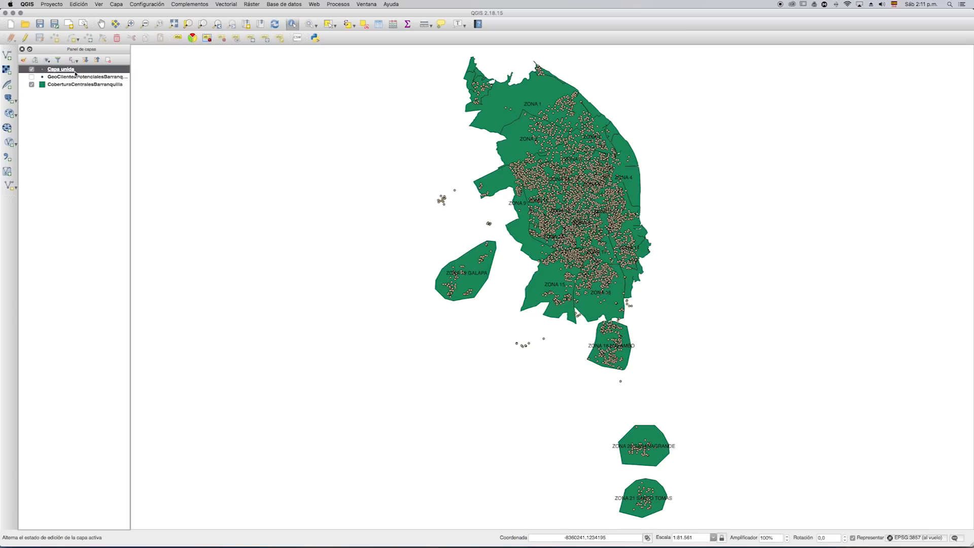
{"action": "double_click", "coordinate": [76, 71]}
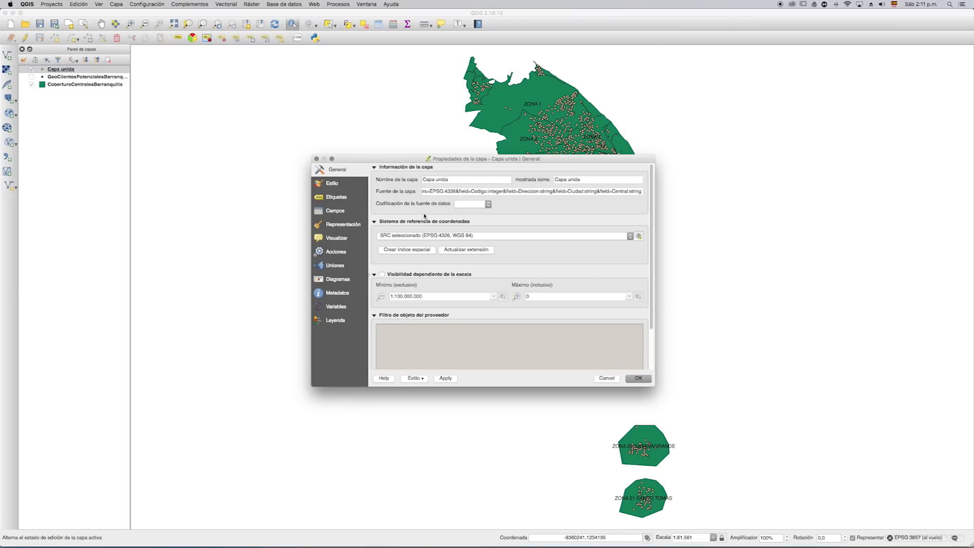
{"action": "left_click", "coordinate": [636, 378]}
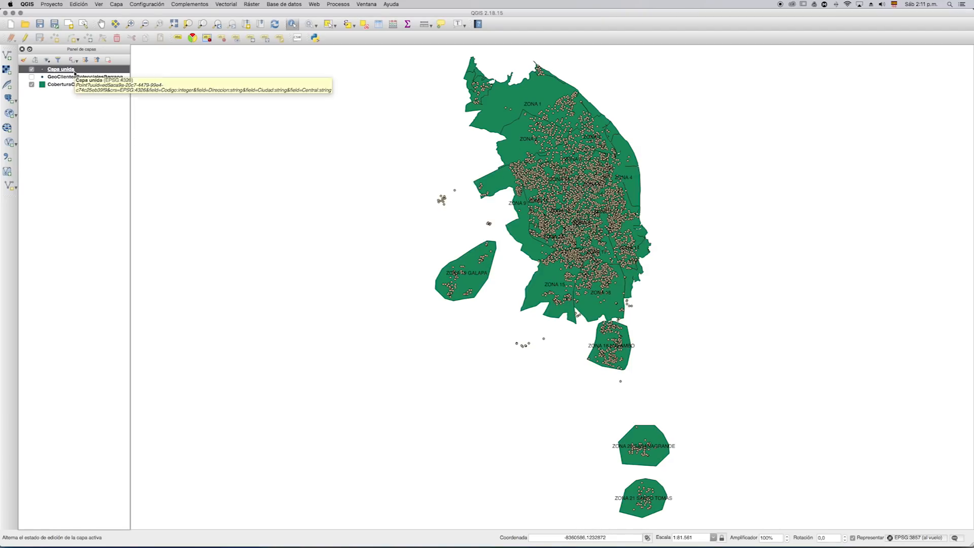
- Export the Capa unida layer as an ESRI shapefile named GEOCLIENTESCENTRAL in the MaterialVideoTutorialSIG folder
{"action": "right_click", "coordinate": [74, 72]}
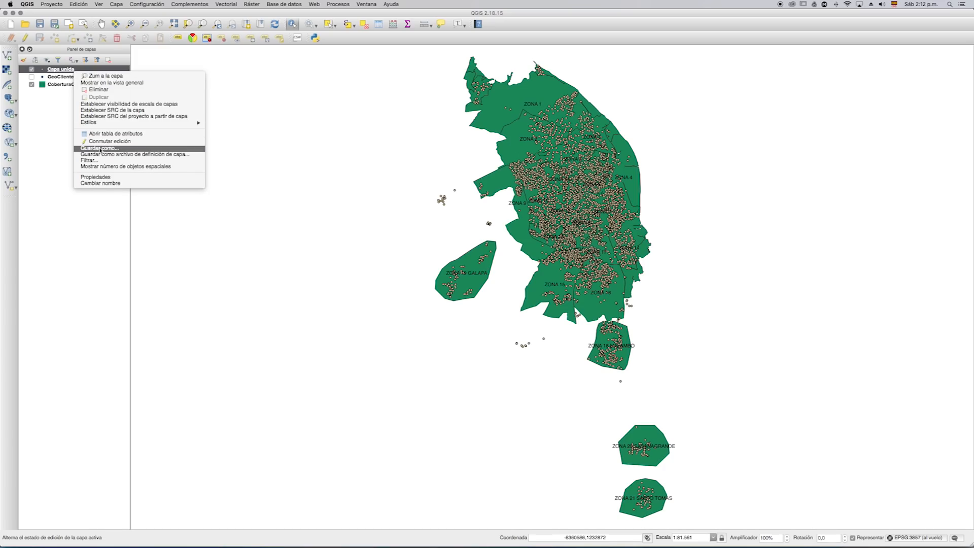
{"action": "left_click", "coordinate": [65, 73]}
{"action": "right_click", "coordinate": [64, 71]}
{"action": "left_click", "coordinate": [101, 148]}
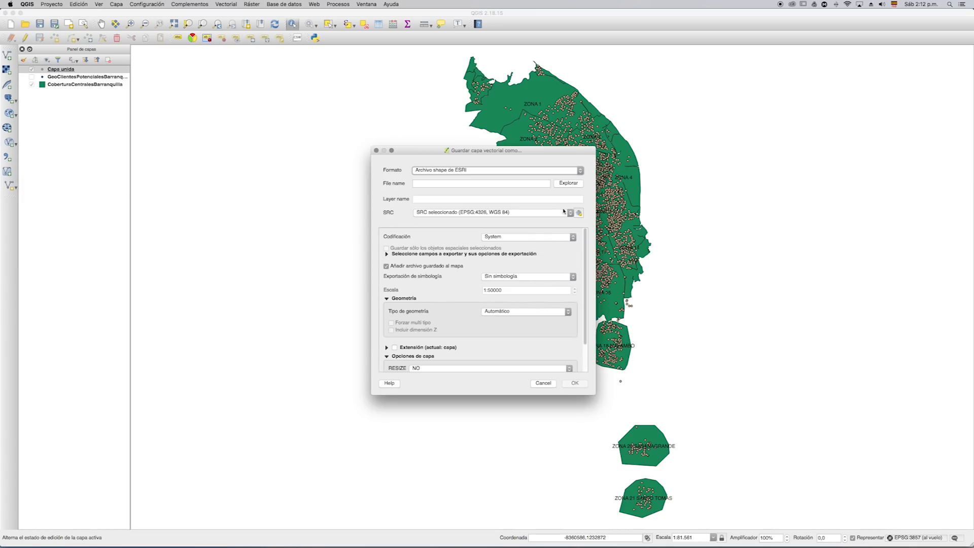
{"action": "left_click", "coordinate": [568, 185]}
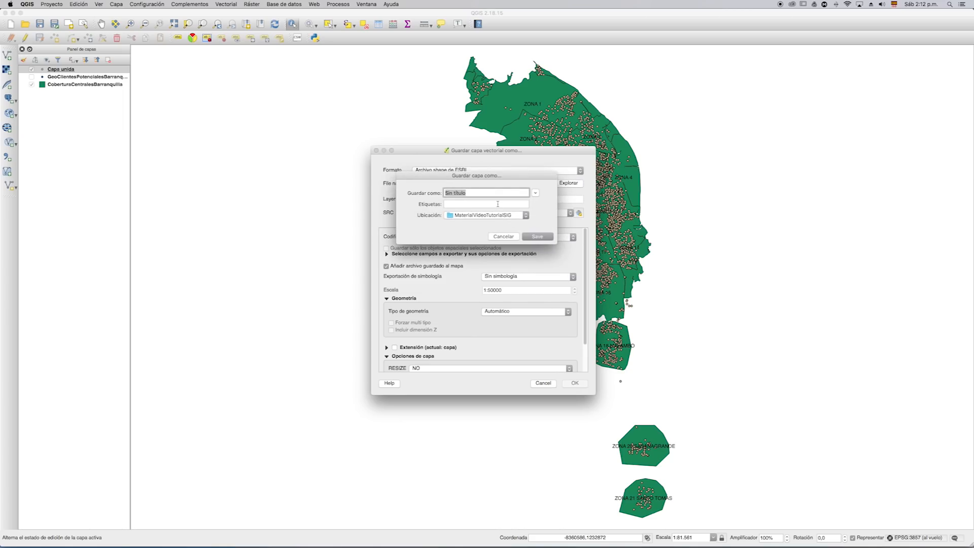
{"action": "type", "text": "GEU"}
{"action": "key", "text": "BackSpace"}
{"action": "type", "text": "LIEBTES"}
{"action": "key", "text": "BackSpace"}
{"action": "key", "text": "BackSpace"}
{"action": "key", "text": "BackSpace"}
{"action": "key", "text": "BackSpace"}
{"action": "type", "text": "NTESCENTRAL"}
{"action": "left_click", "coordinate": [529, 237]}
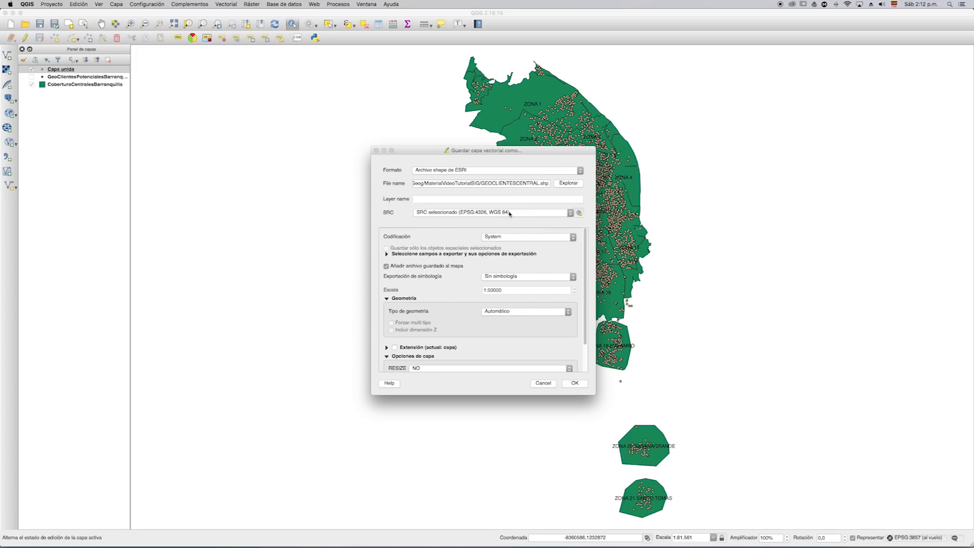
{"action": "left_click", "coordinate": [577, 384]}
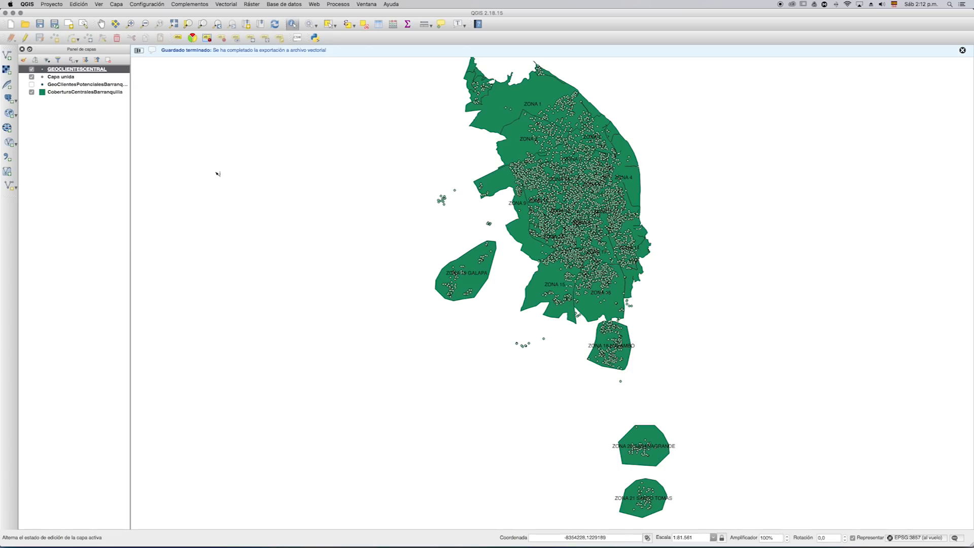
- Remove the temporary Capa unida layer from the project
{"action": "left_click", "coordinate": [73, 78]}
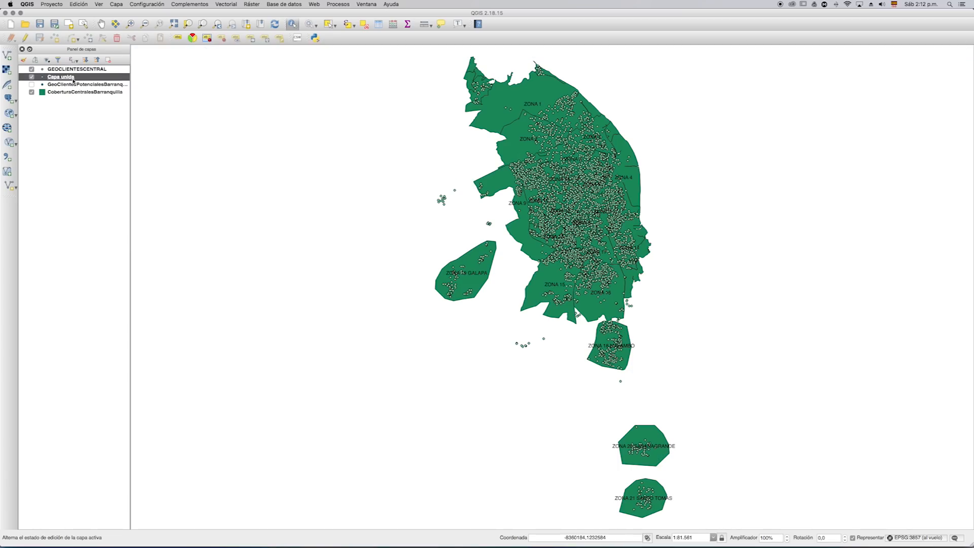
{"action": "right_click", "coordinate": [73, 79]}
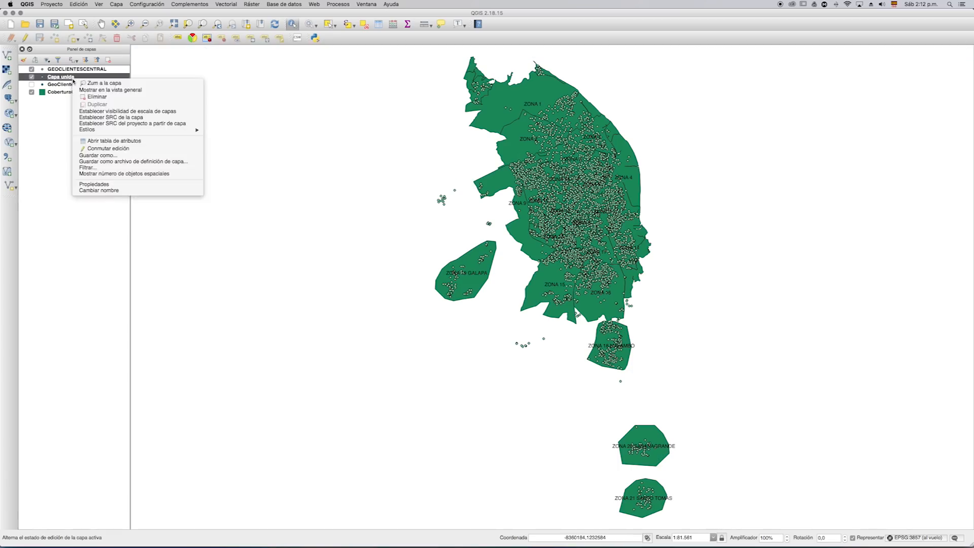
{"action": "left_click", "coordinate": [104, 98]}
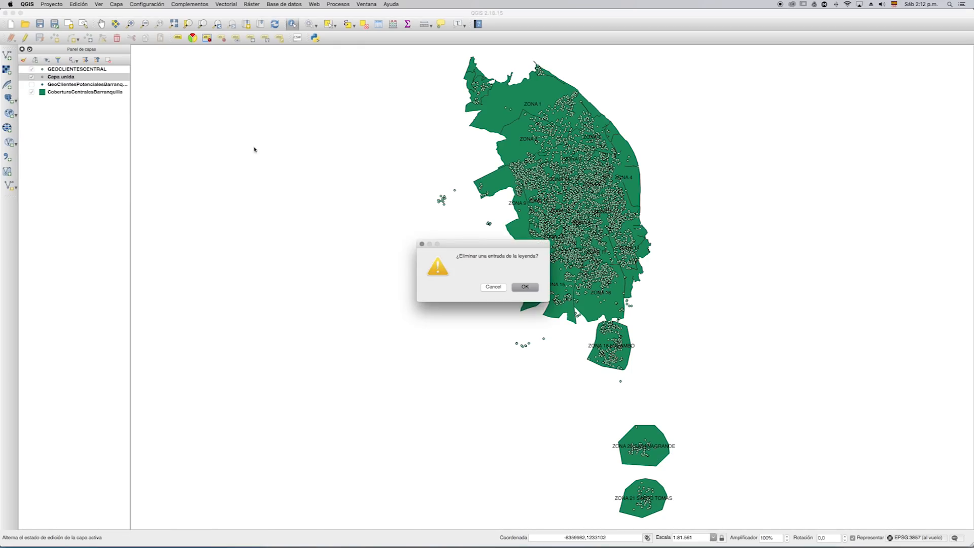
{"action": "left_click", "coordinate": [521, 289]}
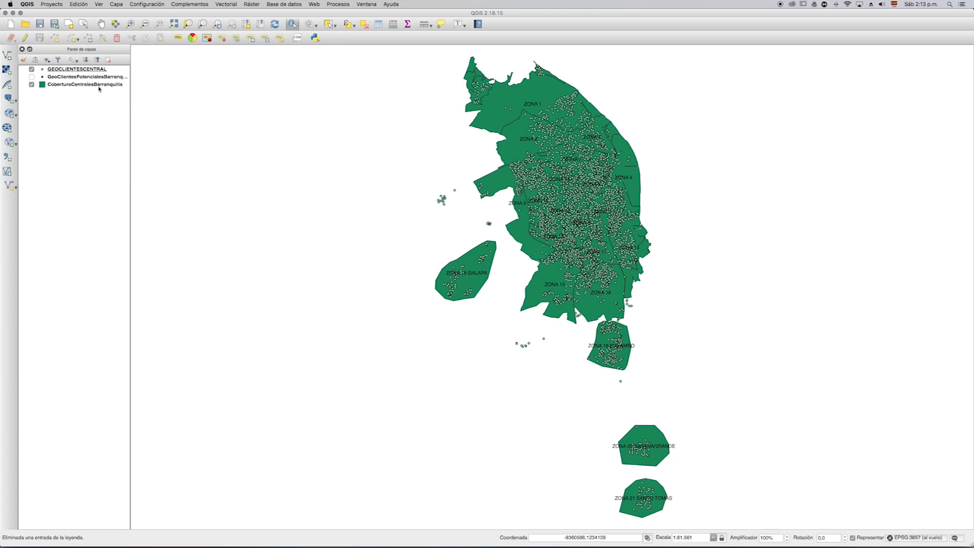
- Set up a count of points in polygons with CoberturaCentralesBarranquilla as polygons and GEOCLIENTESCENTRAL as points
{"action": "left_click", "coordinate": [233, 5]}
{"action": "mouse_move", "coordinate": [248, 50]}
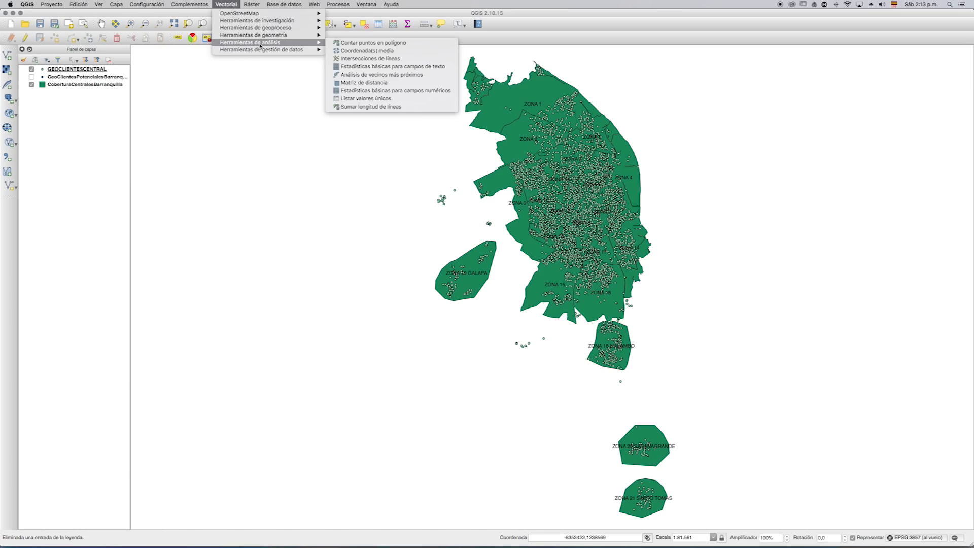
{"action": "left_click", "coordinate": [351, 43]}
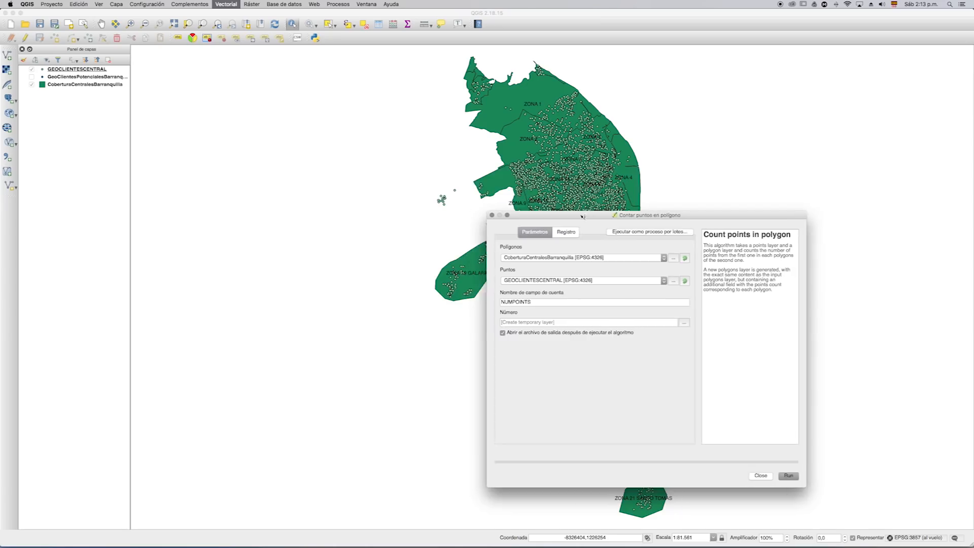
{"action": "left_click_drag", "start_coordinate": [582, 217], "coordinate": [474, 169]}
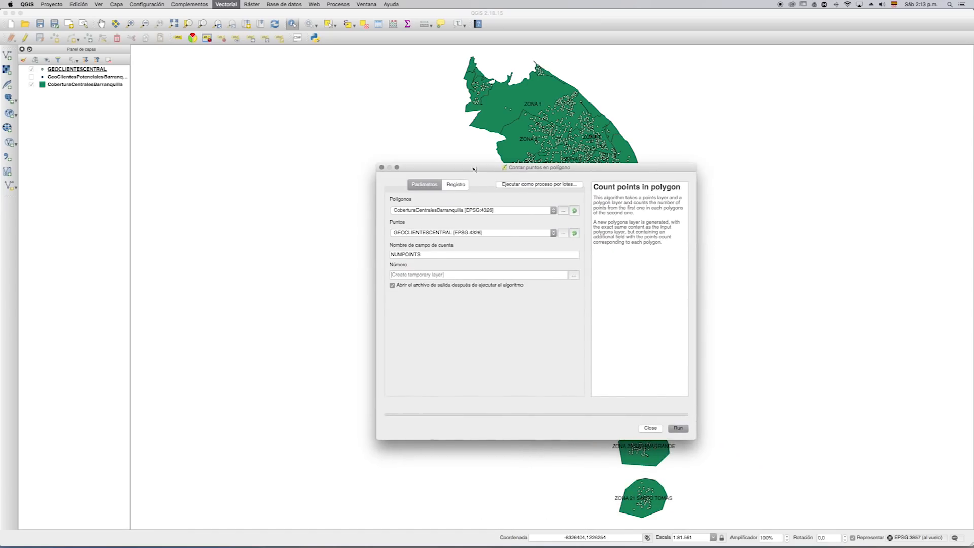
{"action": "left_click", "coordinate": [554, 214]}
{"action": "left_click", "coordinate": [522, 212]}
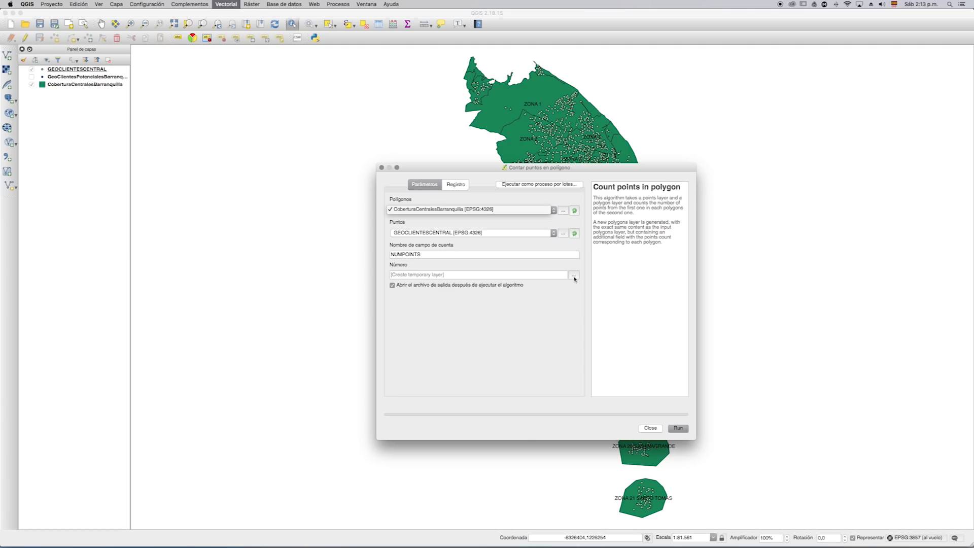
- Browse to the MaterialVideoTutorialSIG folder on the Desktop as the save location for the count output
{"action": "left_click", "coordinate": [574, 277]}
{"action": "left_click", "coordinate": [589, 287]}
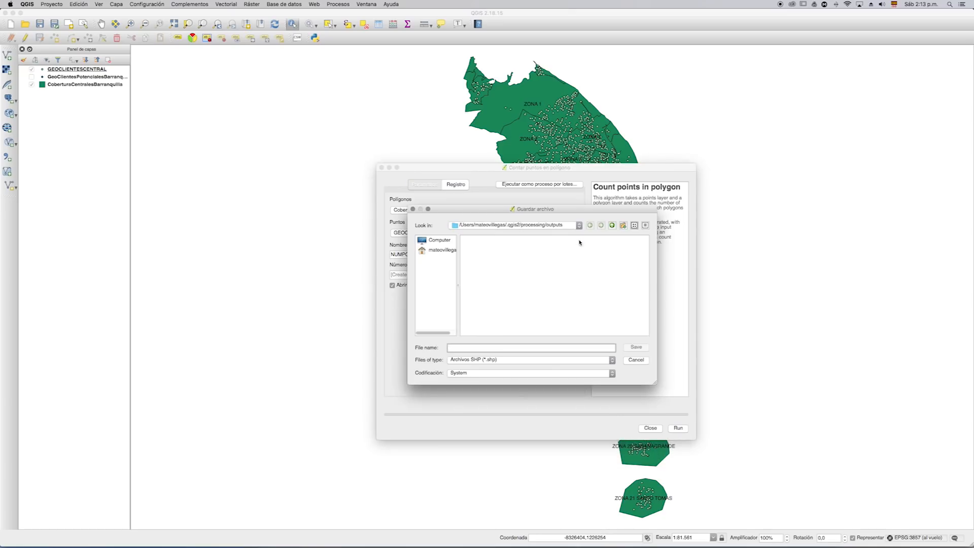
{"action": "left_click", "coordinate": [579, 225]}
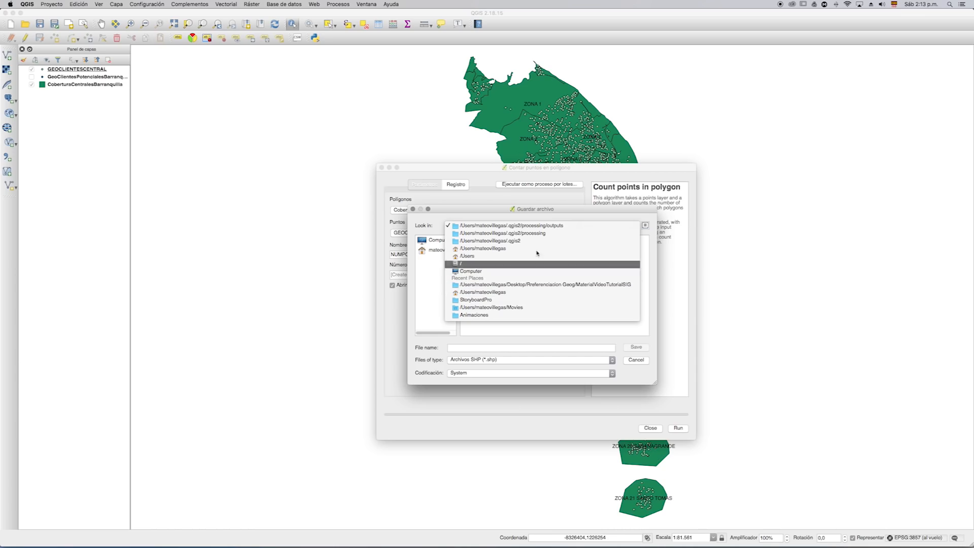
{"action": "left_click", "coordinate": [569, 213]}
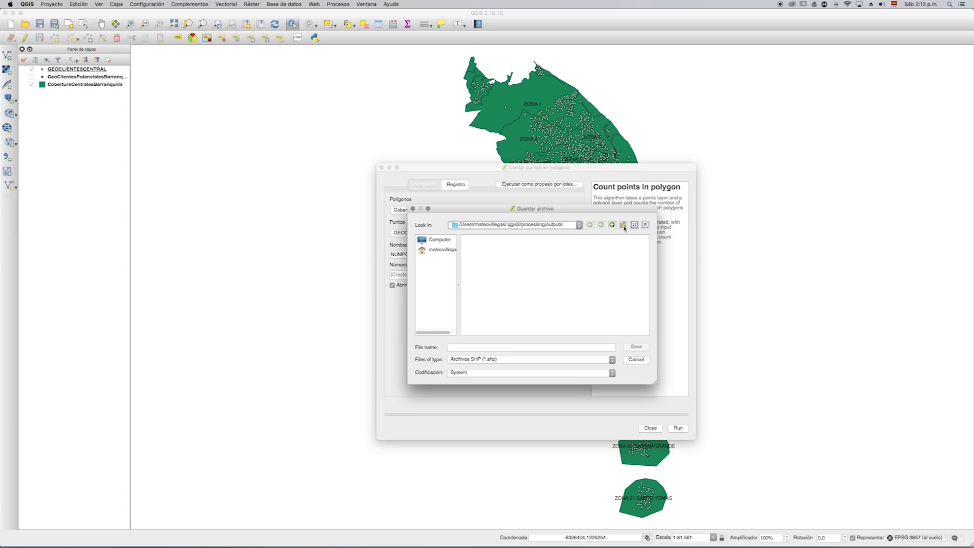
{"action": "left_click", "coordinate": [579, 225]}
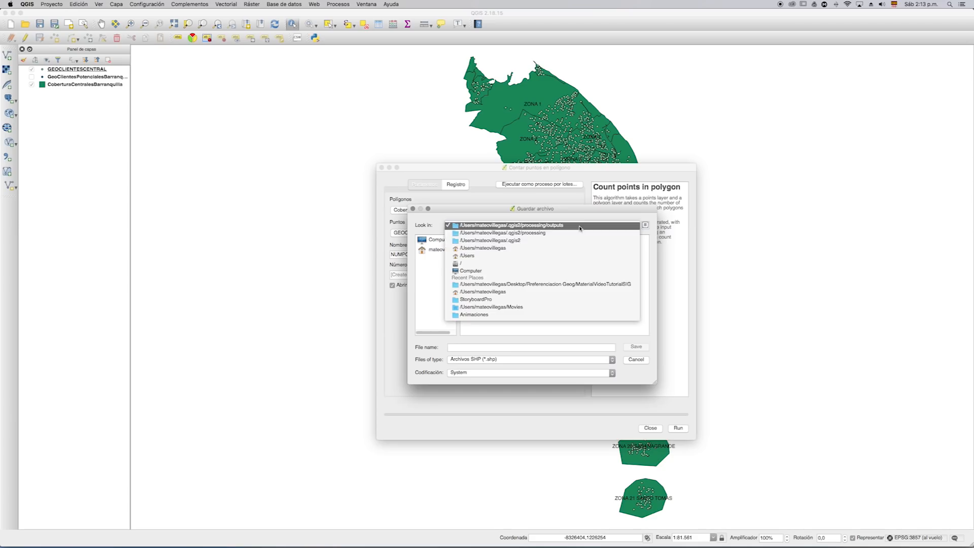
{"action": "left_click", "coordinate": [488, 274]}
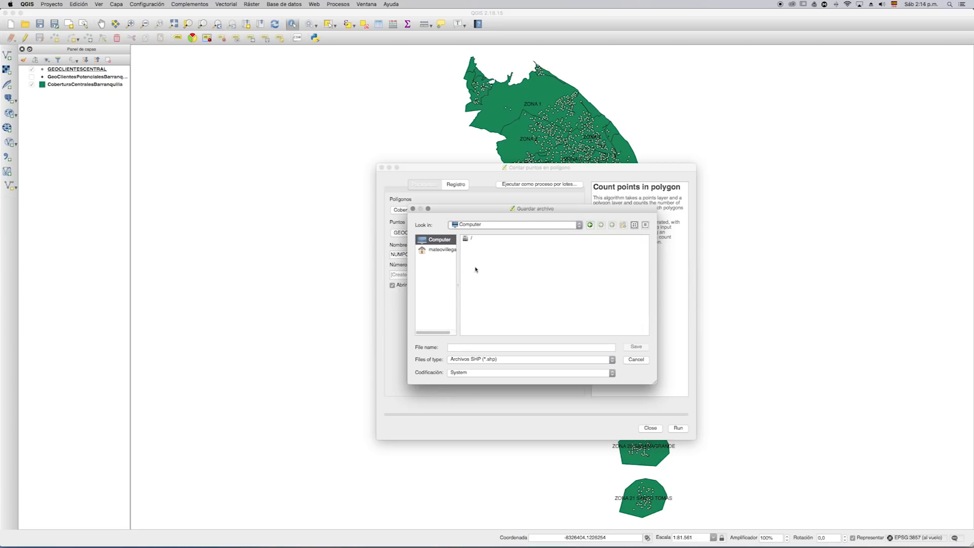
{"action": "left_click", "coordinate": [446, 245]}
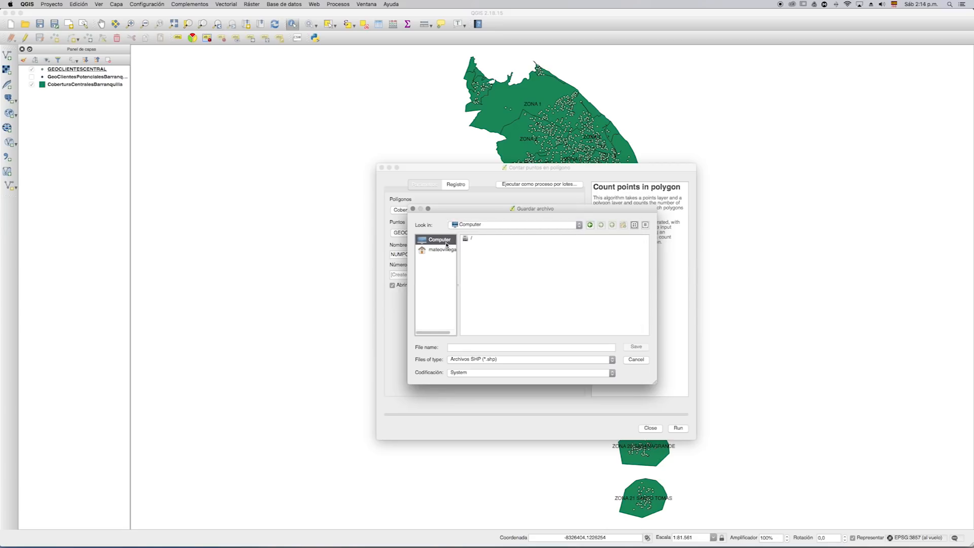
{"action": "left_click", "coordinate": [442, 251]}
{"action": "double_click", "coordinate": [473, 253]}
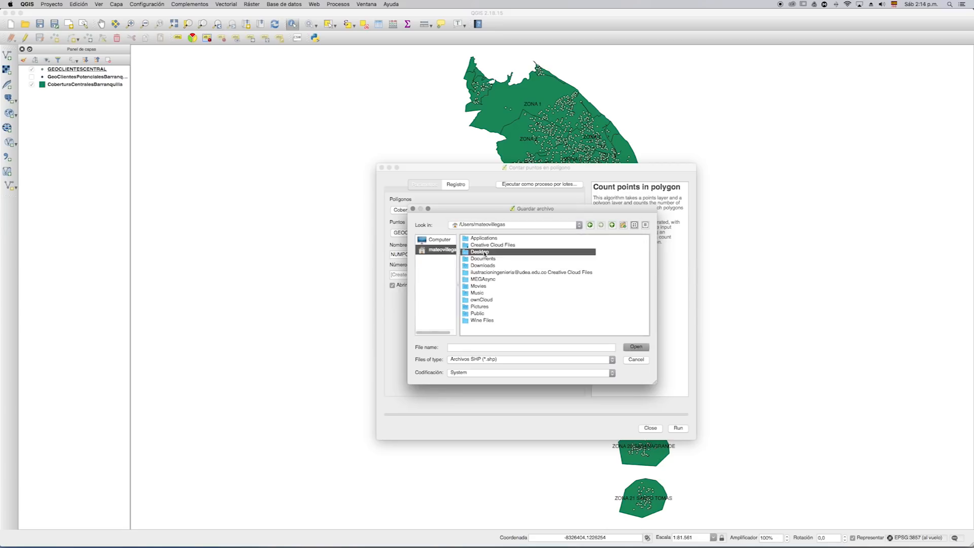
{"action": "double_click", "coordinate": [497, 251]}
{"action": "left_click", "coordinate": [493, 240]}
{"action": "double_click", "coordinate": [494, 241]}
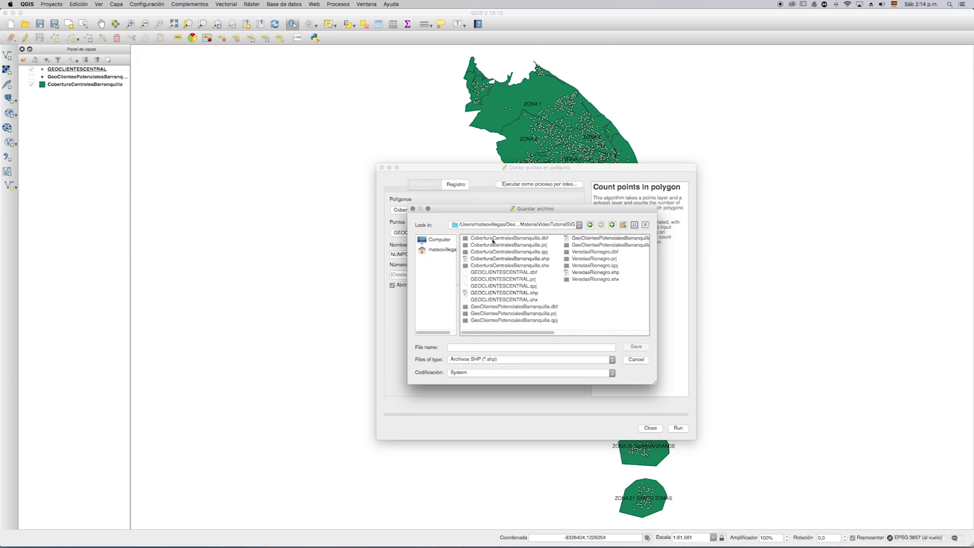
- Name the count output shapefile CONTEOCLIENTES and save that file choice
{"action": "left_click", "coordinate": [513, 346]}
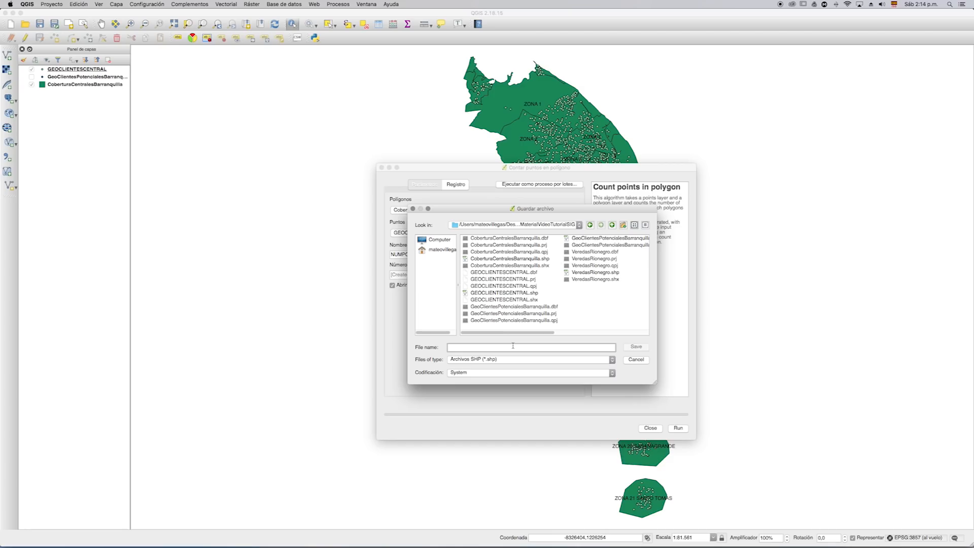
{"action": "type", "text": "CONTEOCLIEBTE"}
{"action": "key", "text": "BackSpace"}
{"action": "key", "text": "BackSpace"}
{"action": "key", "text": "BackSpace"}
{"action": "key", "text": "BackSpace"}
{"action": "left_click", "coordinate": [630, 348]}
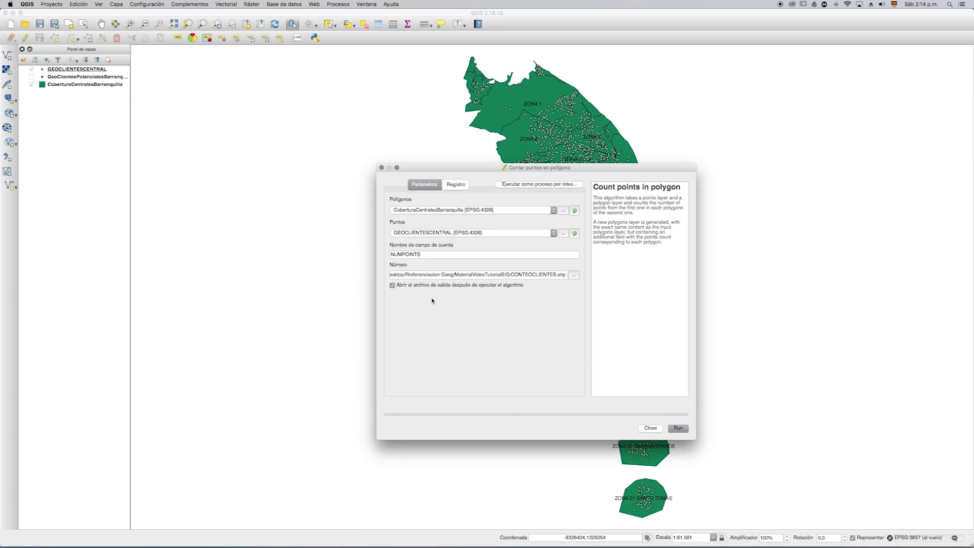
- Run the point count with its output loaded into the map, and hide the GEOCLIENTESCENTRAL and CoberturaCentralesBarranquilla layers
{"action": "left_click", "coordinate": [392, 285]}
{"action": "left_click", "coordinate": [393, 287]}
{"action": "left_click", "coordinate": [678, 429]}
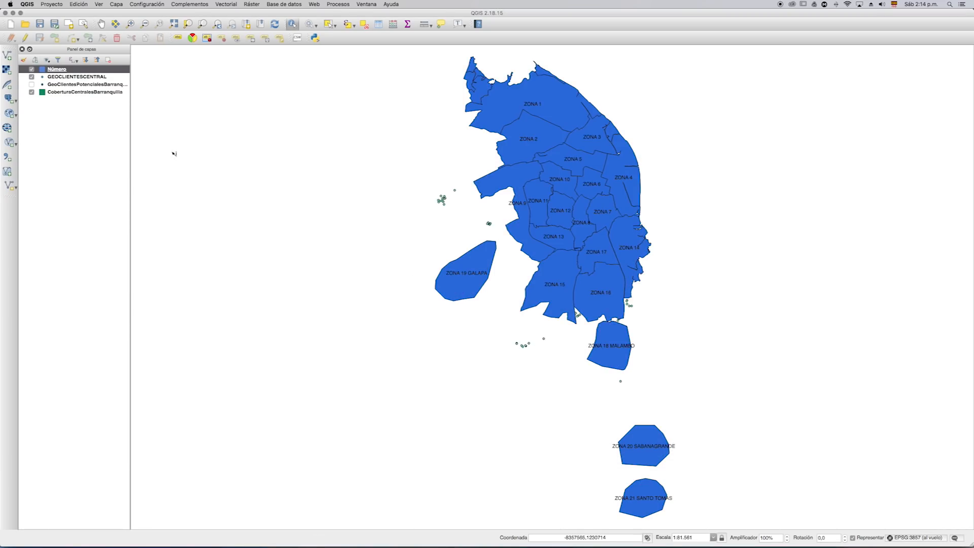
{"action": "left_click", "coordinate": [32, 77]}
{"action": "left_click", "coordinate": [32, 92]}
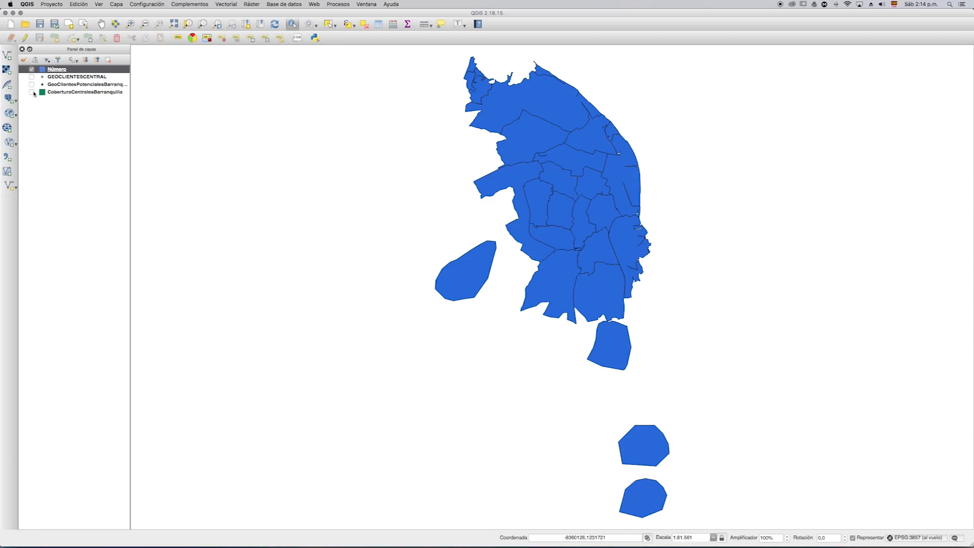
- Review the Número layer's attribute table, widening the NUMPOINTS and Central columns to read the customer count per zone
{"action": "right_click", "coordinate": [64, 71]}
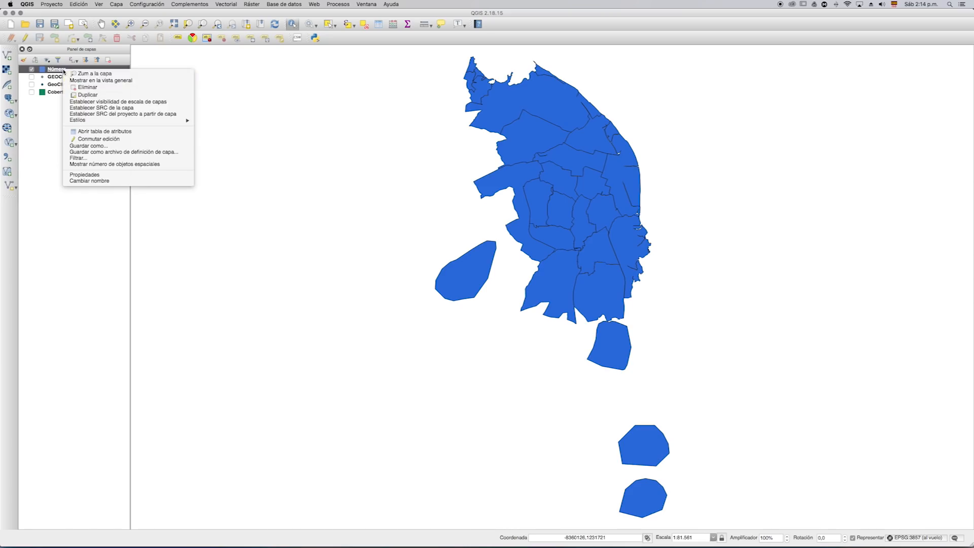
{"action": "left_click", "coordinate": [106, 132]}
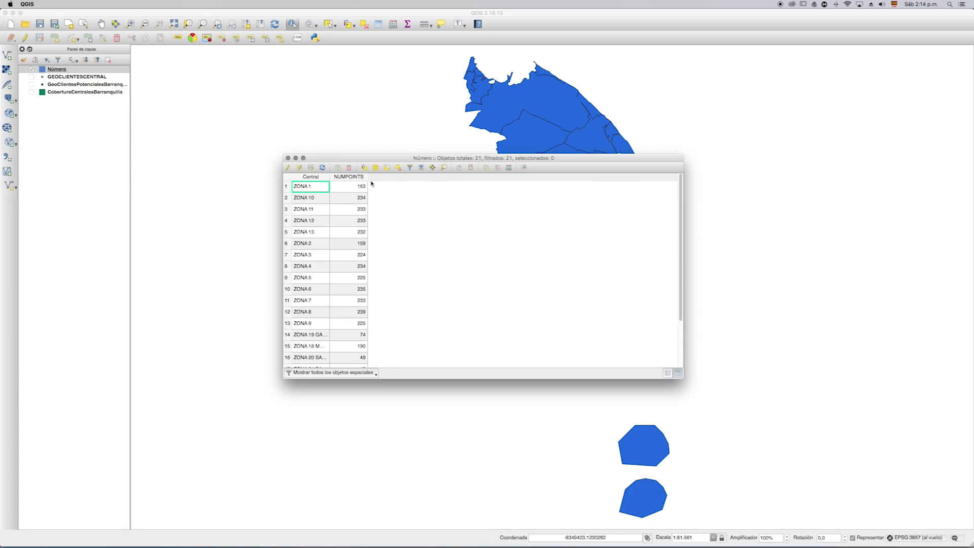
{"action": "left_click_drag", "start_coordinate": [368, 177], "coordinate": [445, 179]}
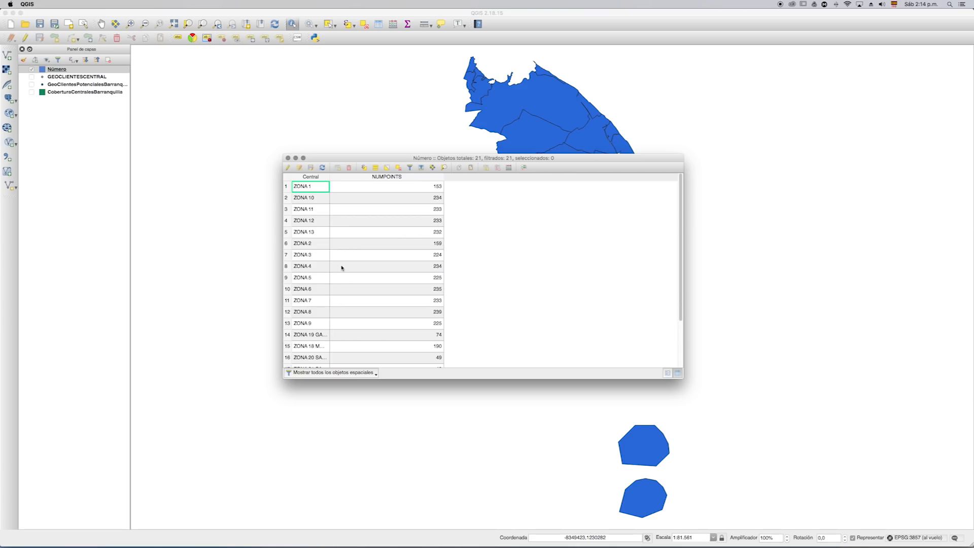
{"action": "left_click_drag", "start_coordinate": [330, 178], "coordinate": [379, 178]}
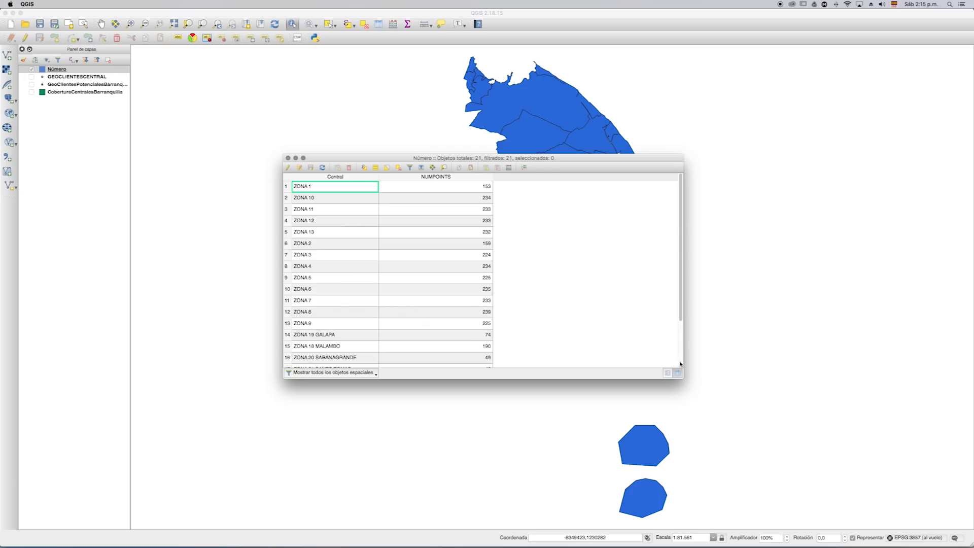
{"action": "scroll", "coordinate": [670, 355], "scroll_direction": "down", "scroll_amount": 3}
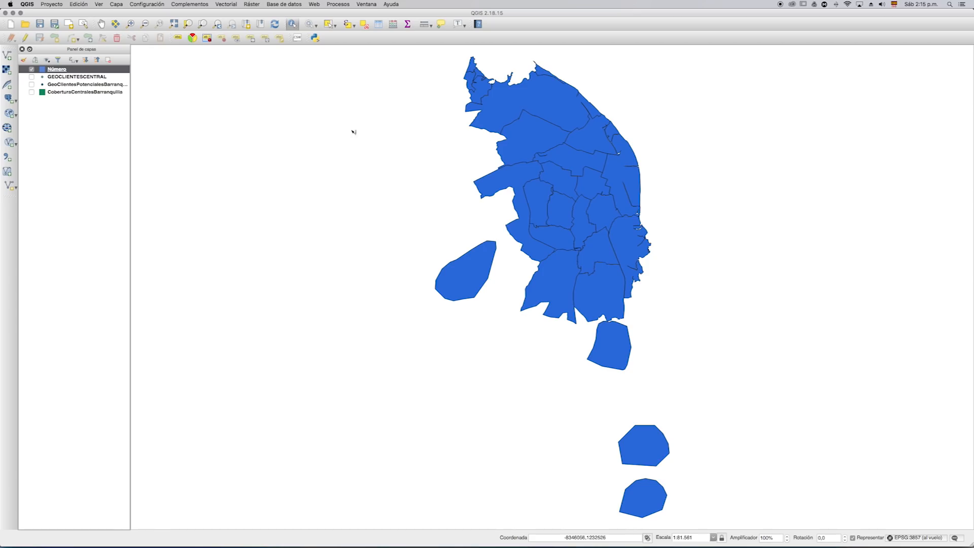
- Show the GeoClientesPotencialesBarranquilla and CoberturaCentralesBarranquilla layers and hide the Número layer
{"action": "left_click", "coordinate": [32, 85]}
{"action": "left_click", "coordinate": [32, 69]}
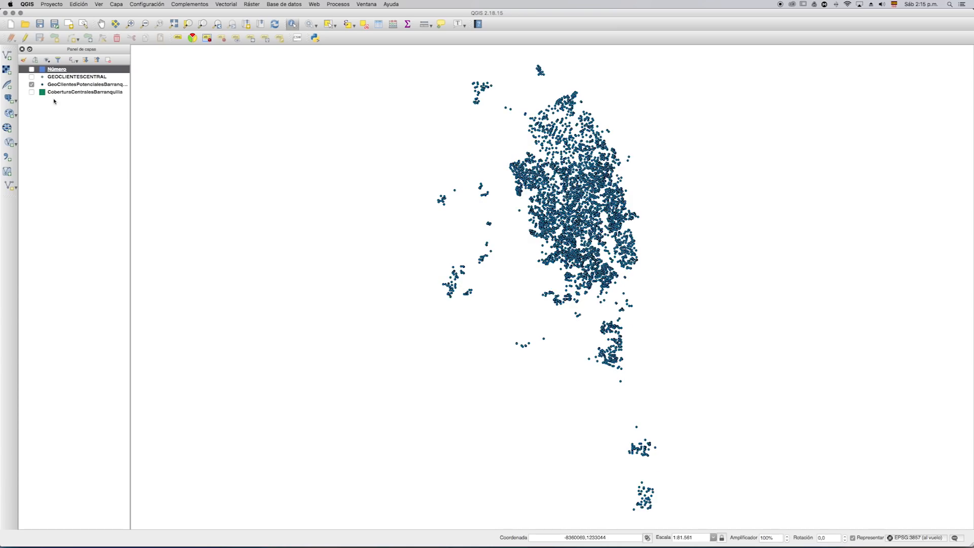
{"action": "left_click", "coordinate": [32, 93]}
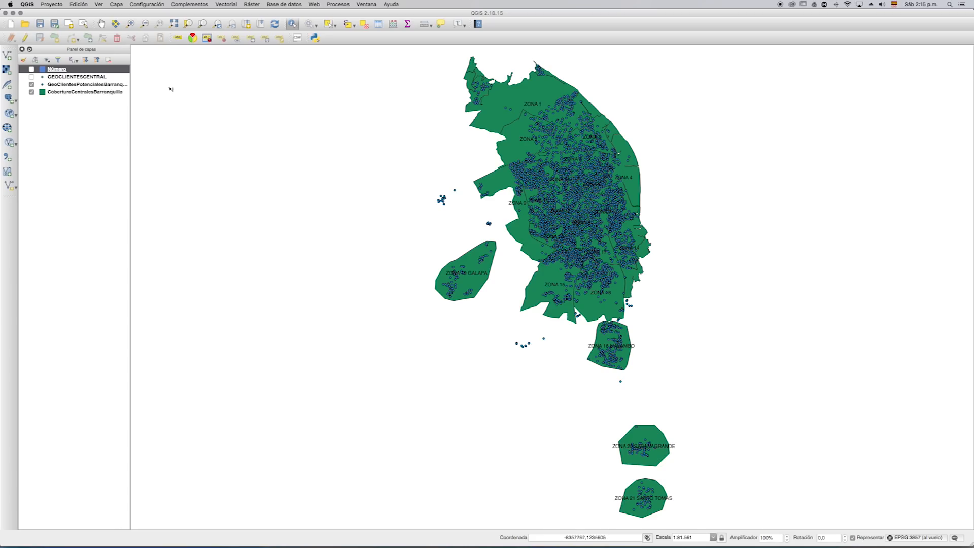
- Set up a new line shapefile layer with an added text field named FO of length 10
{"action": "left_click", "coordinate": [116, 4]}
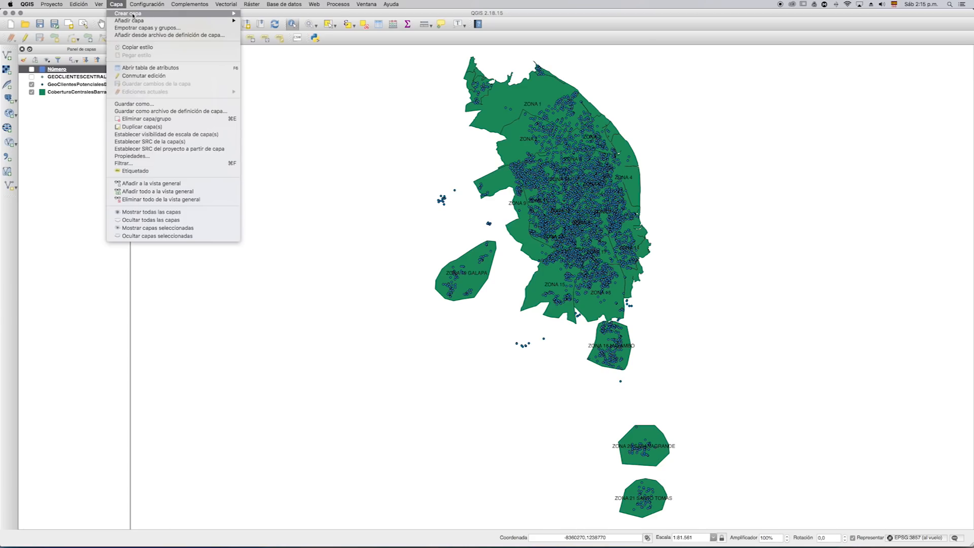
{"action": "mouse_move", "coordinate": [133, 14]}
{"action": "left_click", "coordinate": [265, 17]}
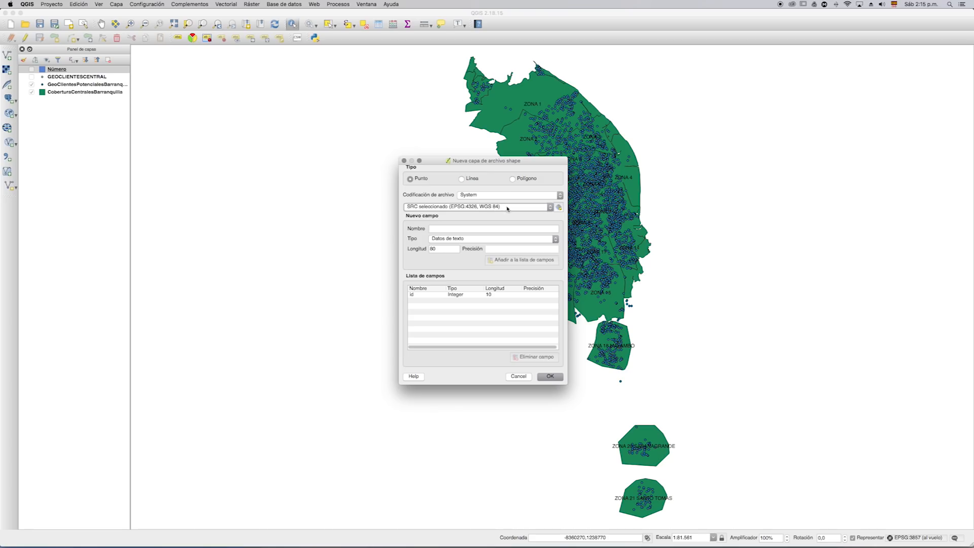
{"action": "left_click", "coordinate": [462, 179]}
{"action": "left_click", "coordinate": [460, 229]}
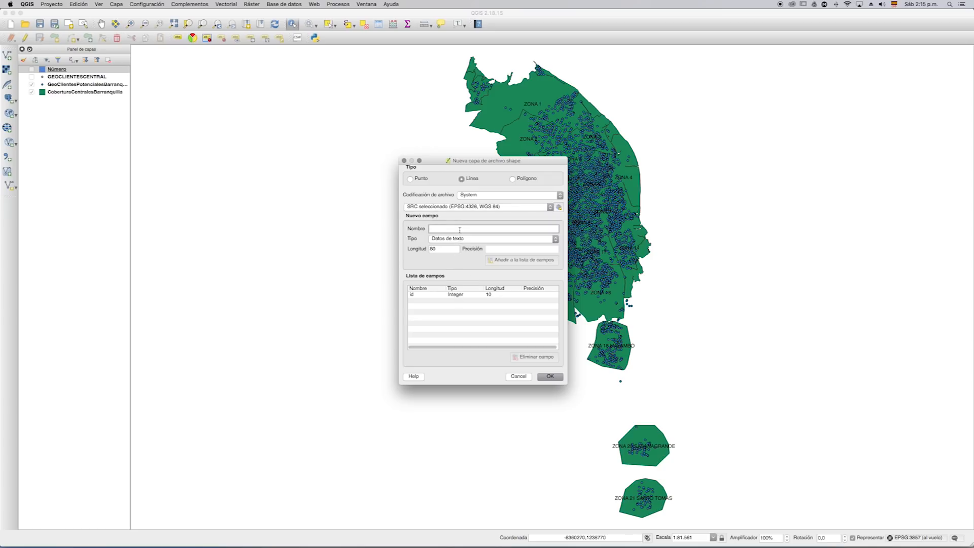
{"action": "type", "text": "FO"}
{"action": "left_click", "coordinate": [447, 248]}
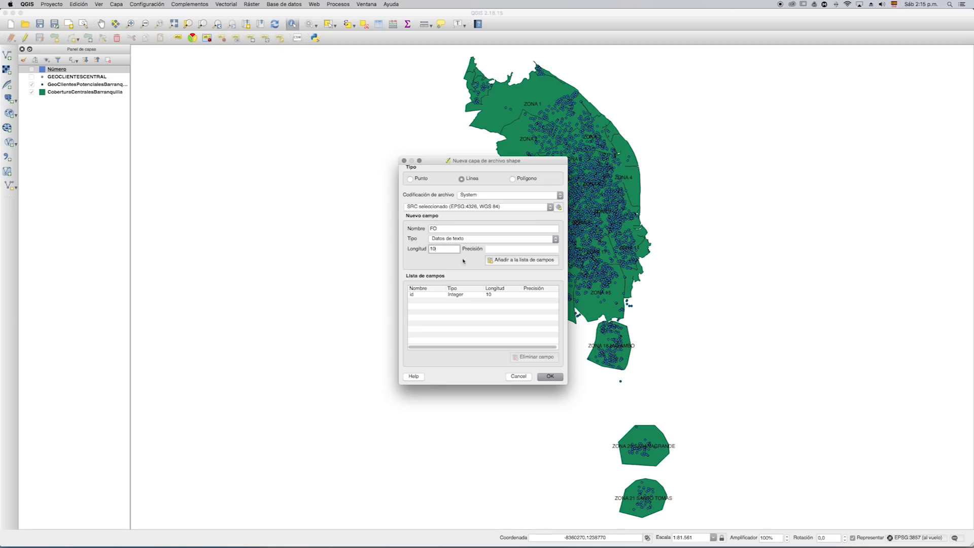
{"action": "left_click", "coordinate": [517, 263]}
{"action": "left_click", "coordinate": [426, 301]}
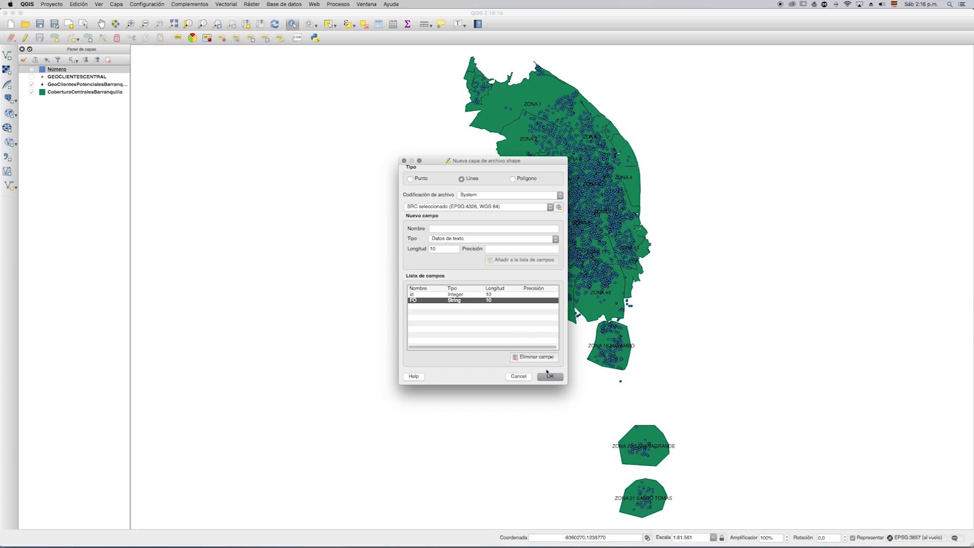
- Save the new shapefile layer as FO_ATLANTICO and hide the GeoClientesPotencialesBarranquilla layer
{"action": "left_click", "coordinate": [550, 377]}
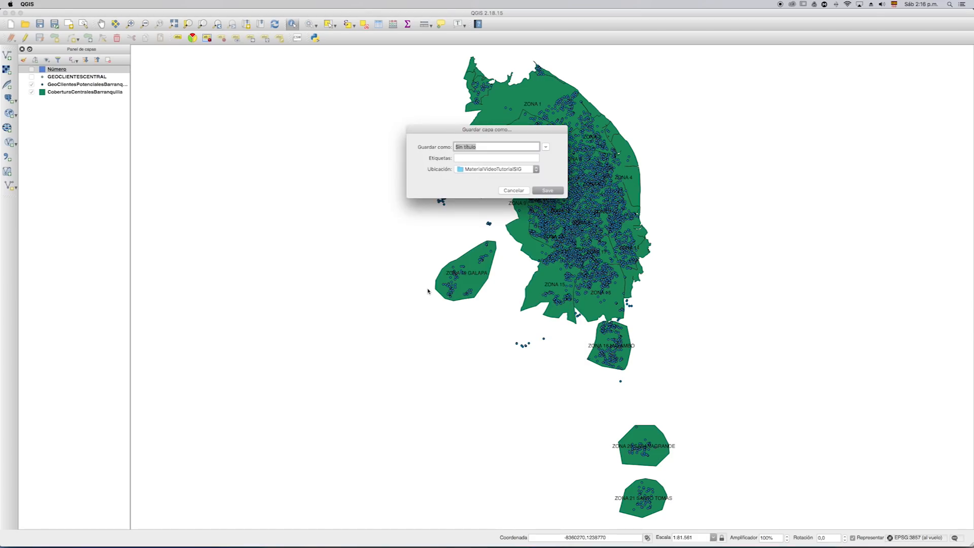
{"action": "type", "text": "FO_ATLANTICO"}
{"action": "left_click", "coordinate": [548, 190]}
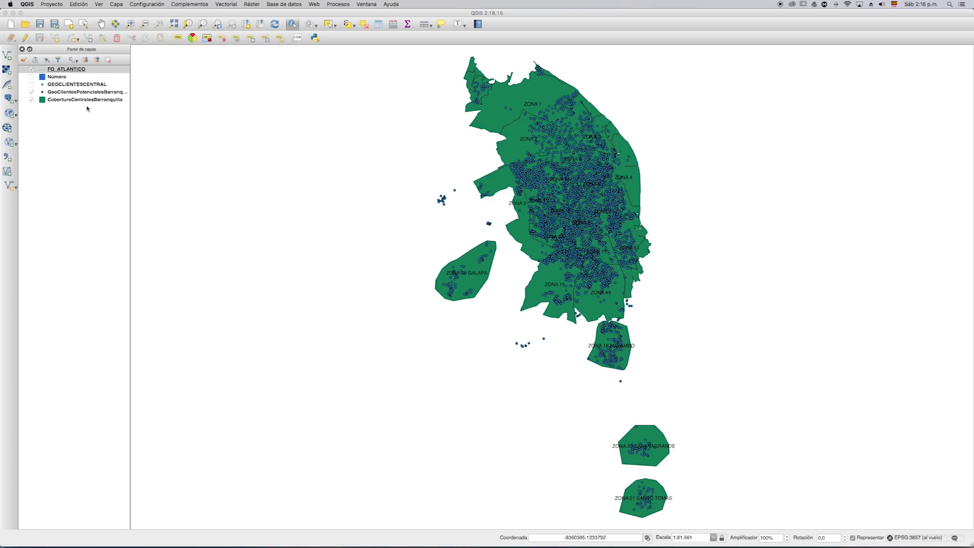
{"action": "left_click", "coordinate": [31, 93]}
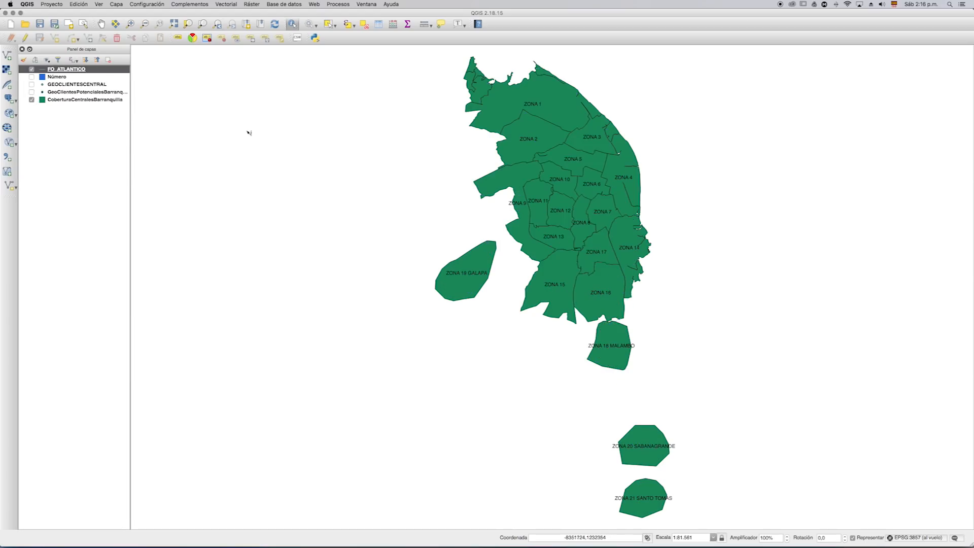
- Check the OpenLayers plugin among the installed and all available plugins, and close the plugin manager
{"action": "left_click", "coordinate": [315, 5]}
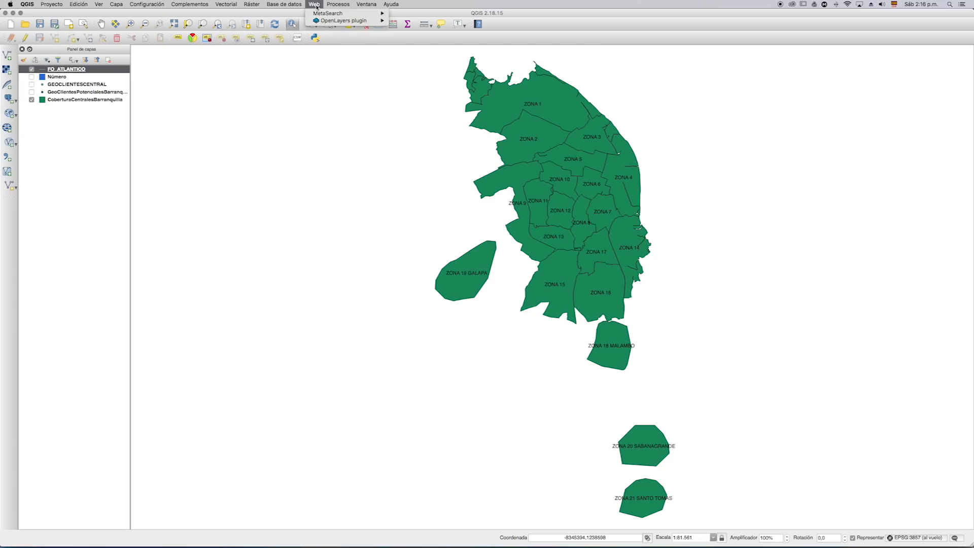
{"action": "mouse_move", "coordinate": [329, 22]}
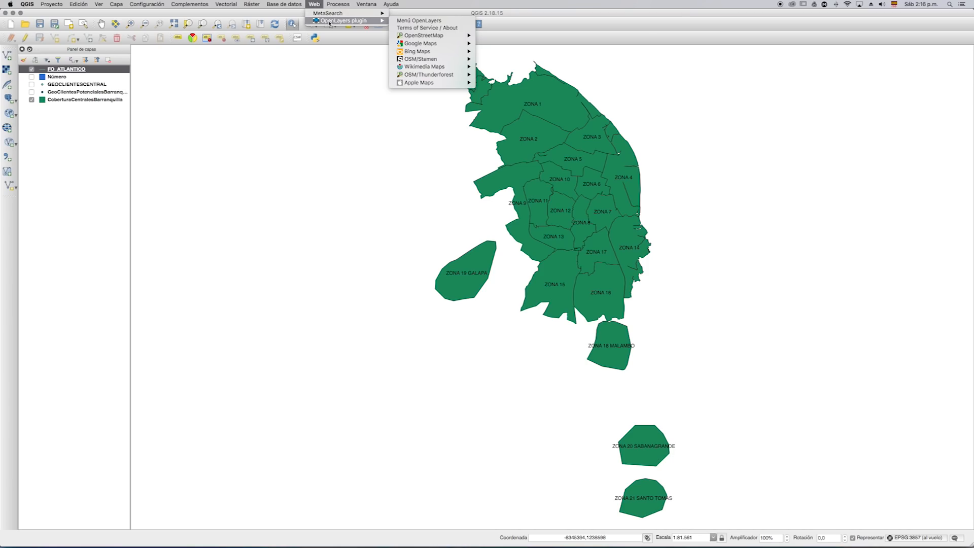
{"action": "mouse_move", "coordinate": [193, 5]}
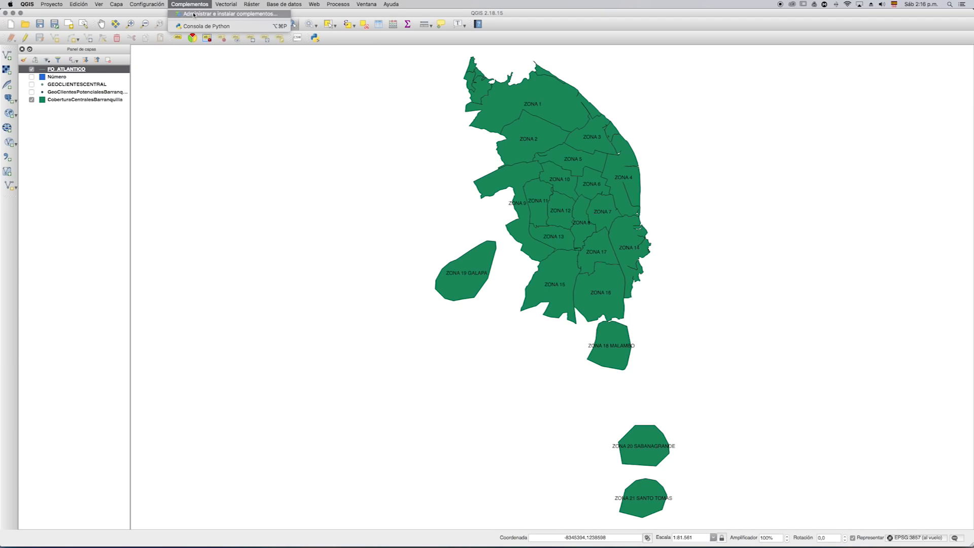
{"action": "left_click", "coordinate": [198, 13]}
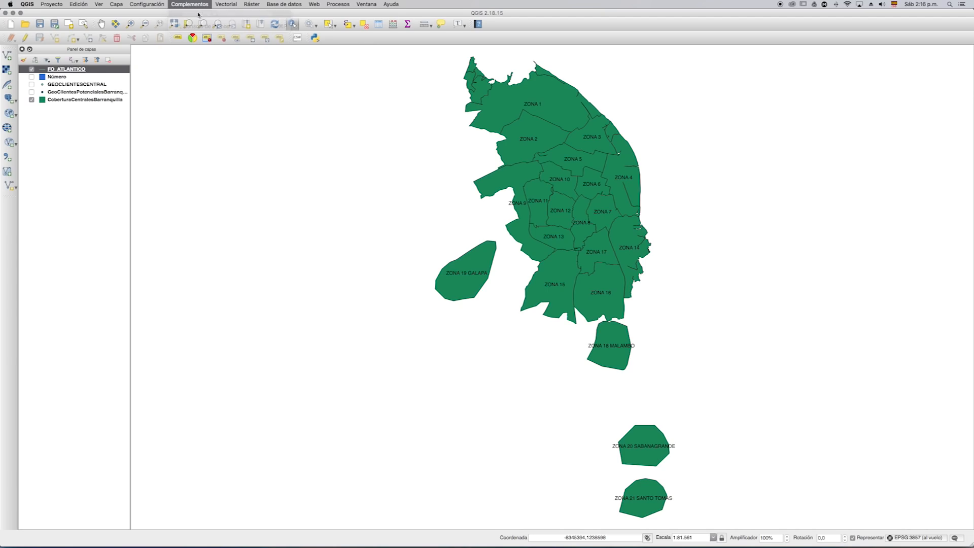
{"action": "left_click", "coordinate": [152, 173]}
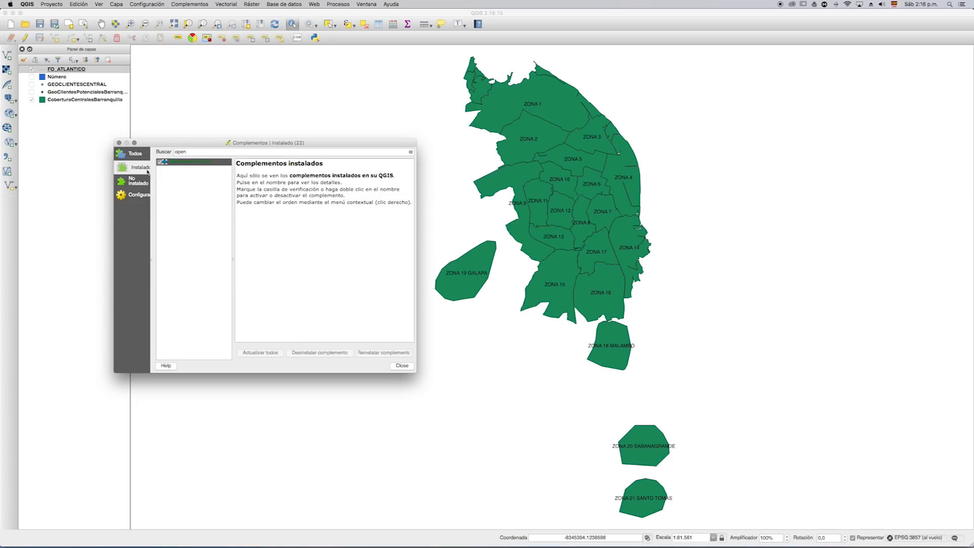
{"action": "left_click", "coordinate": [143, 159]}
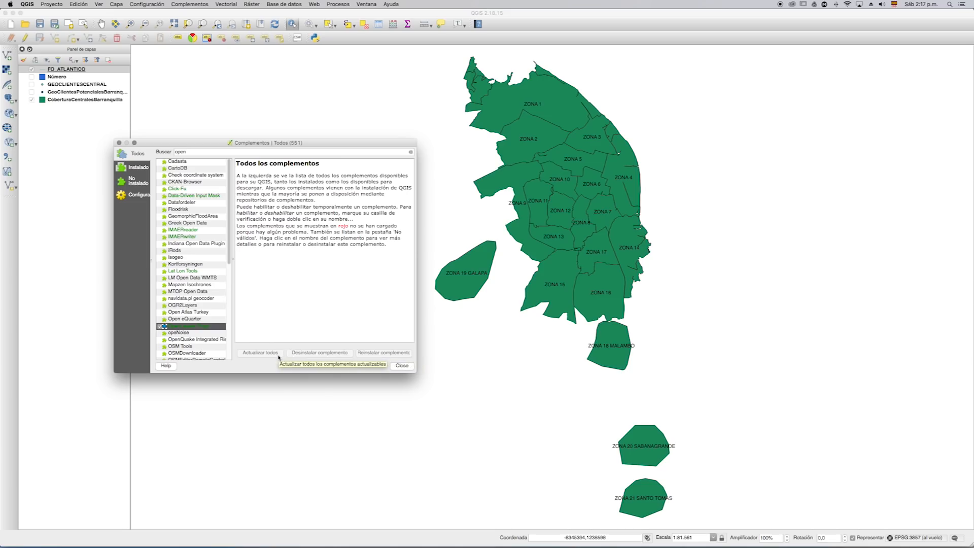
{"action": "left_click", "coordinate": [410, 367]}
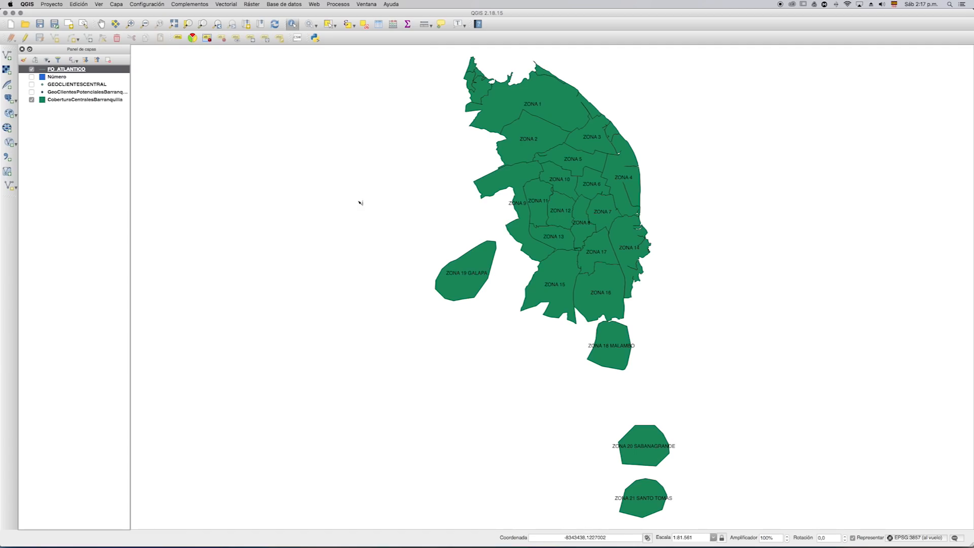
- Add the Google Streets basemap beneath all other layers and hide the CoberturaCentralesBarranquilla layer
{"action": "left_click", "coordinate": [318, 5]}
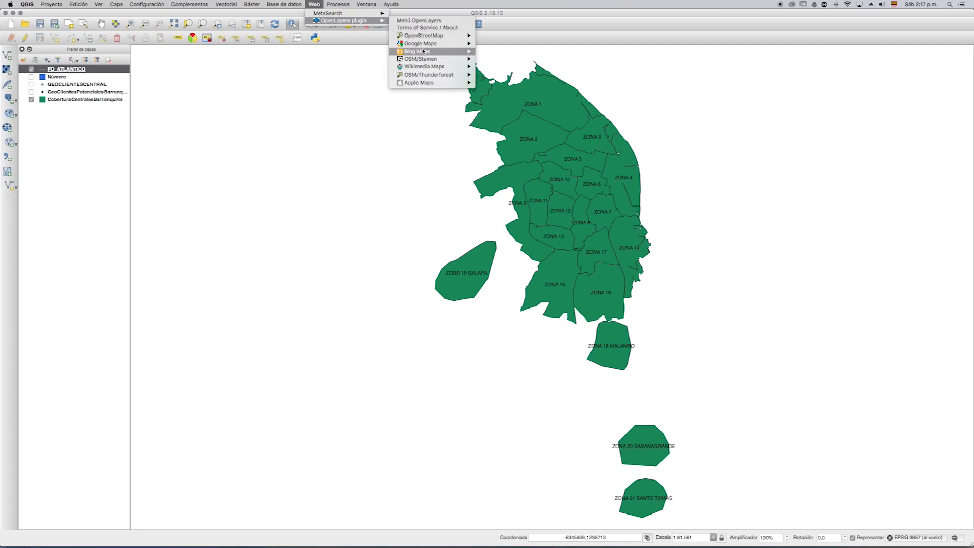
{"action": "mouse_move", "coordinate": [429, 52]}
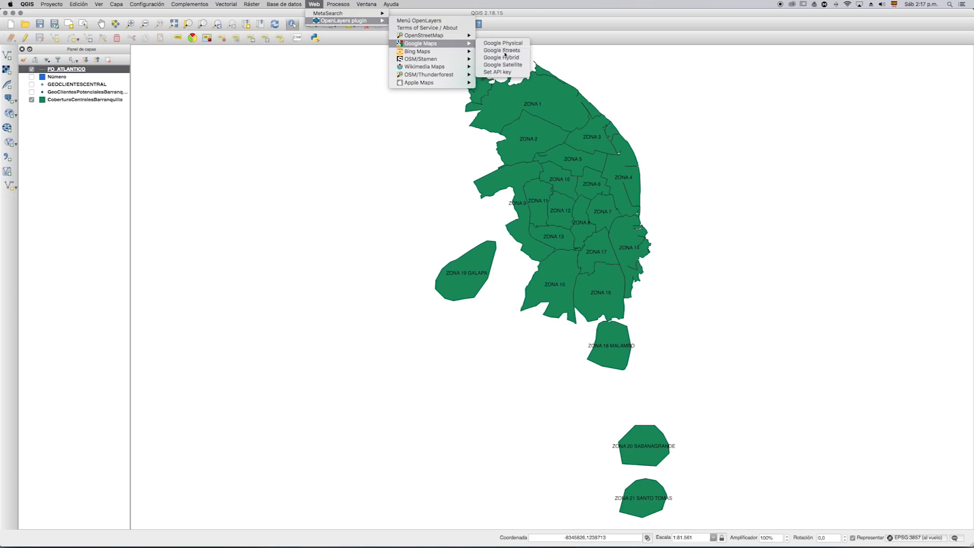
{"action": "left_click", "coordinate": [505, 50]}
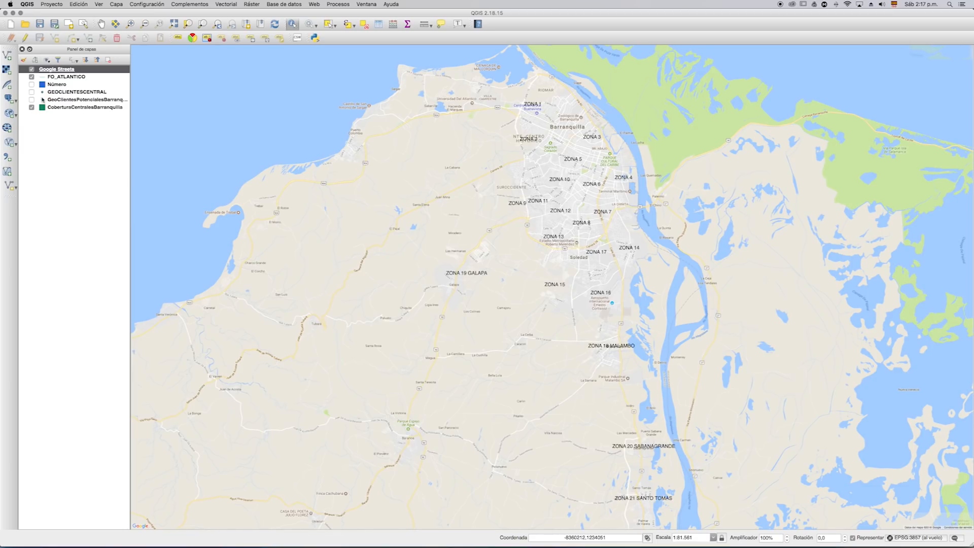
{"action": "left_click", "coordinate": [31, 107]}
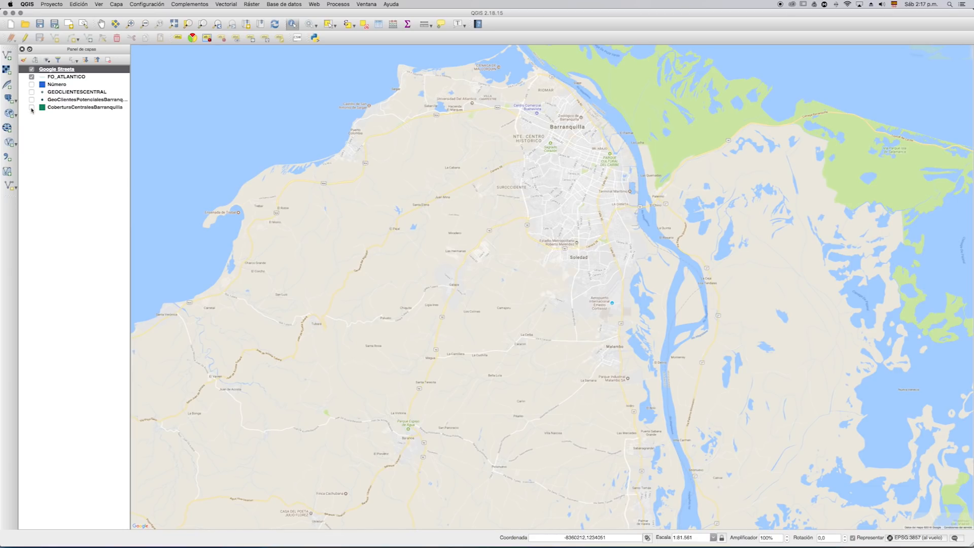
{"action": "left_click_drag", "start_coordinate": [67, 72], "coordinate": [72, 119]}
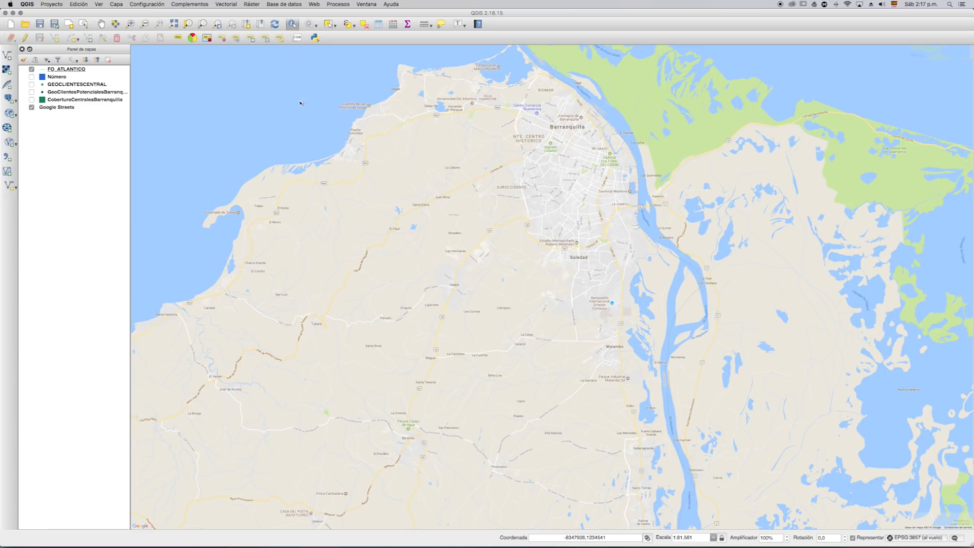
{"action": "left_click", "coordinate": [97, 100], "text": "shift"}
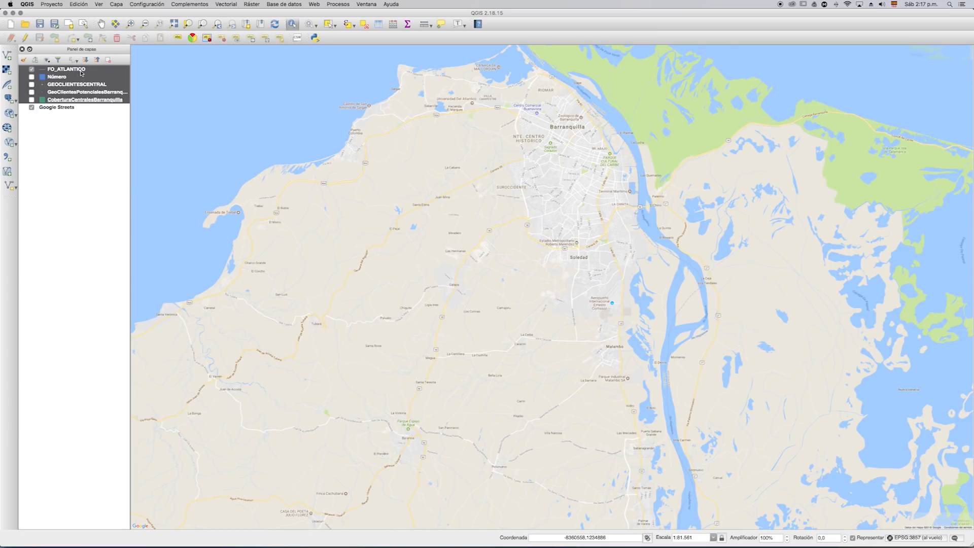
{"action": "left_click", "coordinate": [70, 112]}
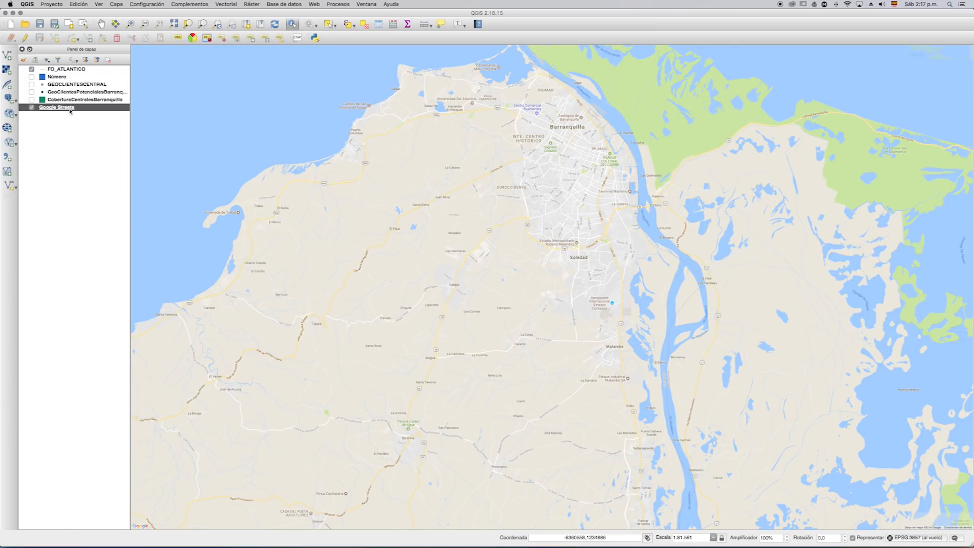
{"action": "left_click", "coordinate": [82, 70]}
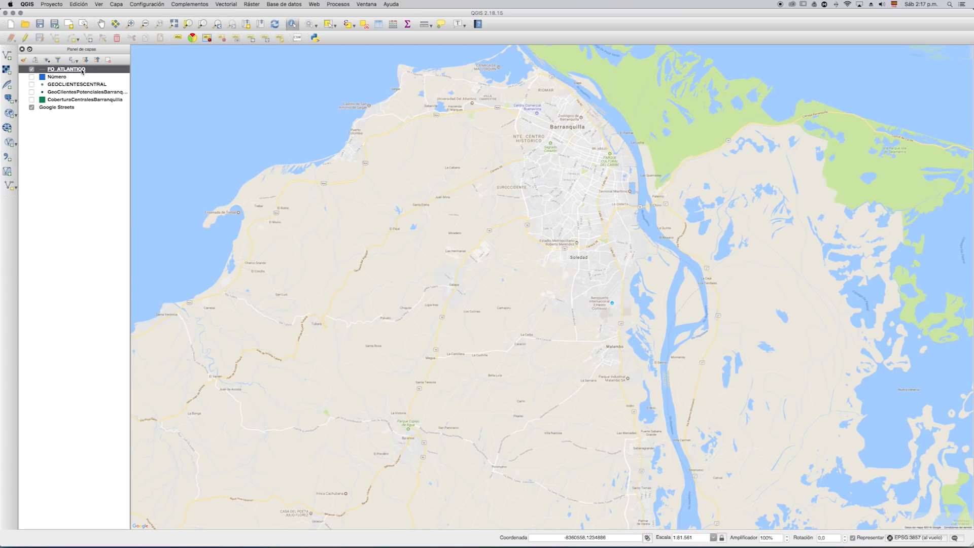
{"action": "right_click", "coordinate": [82, 71]}
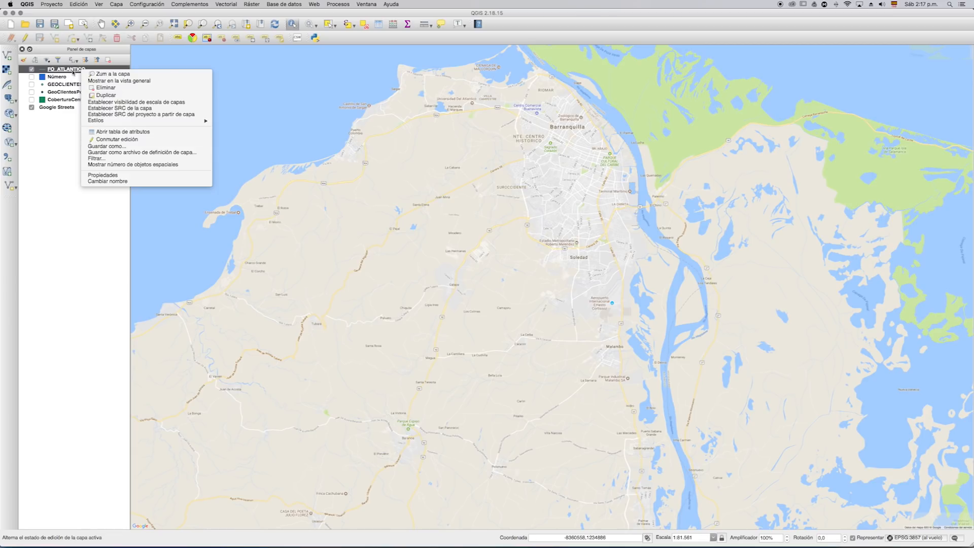
{"action": "left_click", "coordinate": [74, 72]}
{"action": "double_click", "coordinate": [73, 72]}
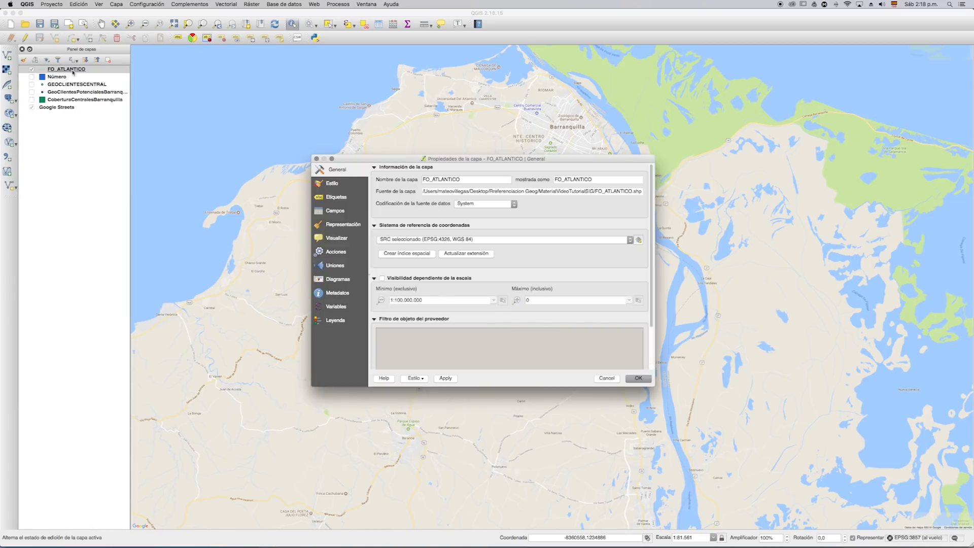
{"action": "left_click", "coordinate": [316, 159]}
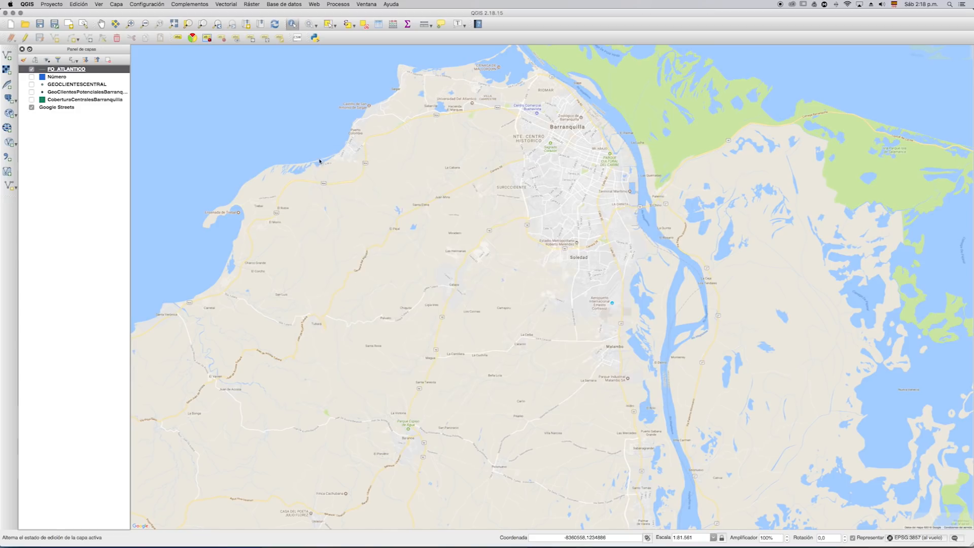
- Enable editing on the FO_ATLANTICO layer and digitize a line feature from northern Barranquilla through Soledad to Malambo
{"action": "right_click", "coordinate": [80, 71]}
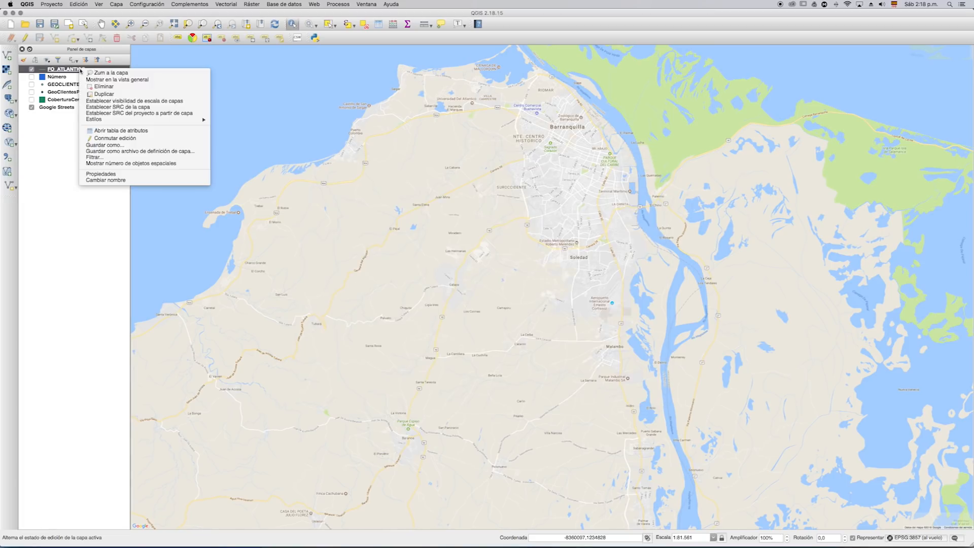
{"action": "left_click", "coordinate": [107, 139]}
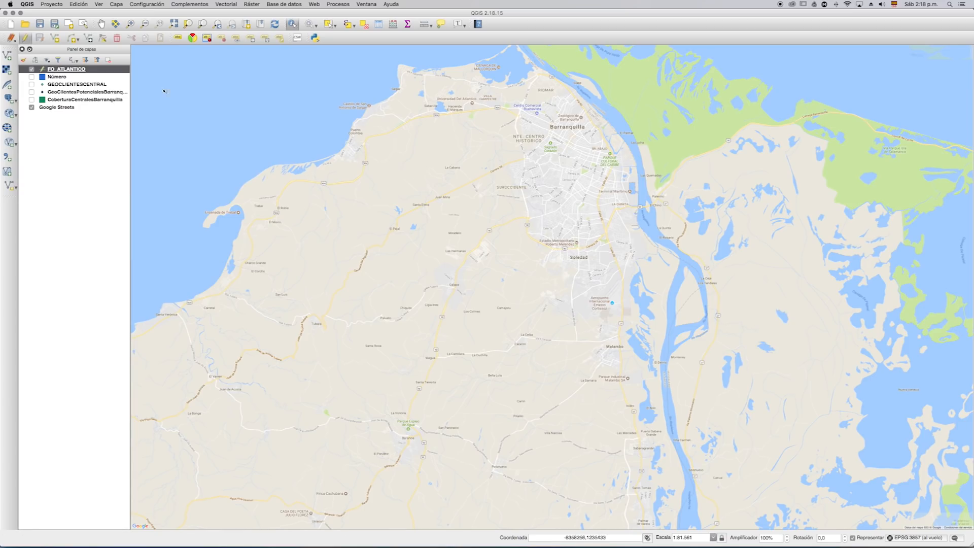
{"action": "left_click", "coordinate": [79, 5]}
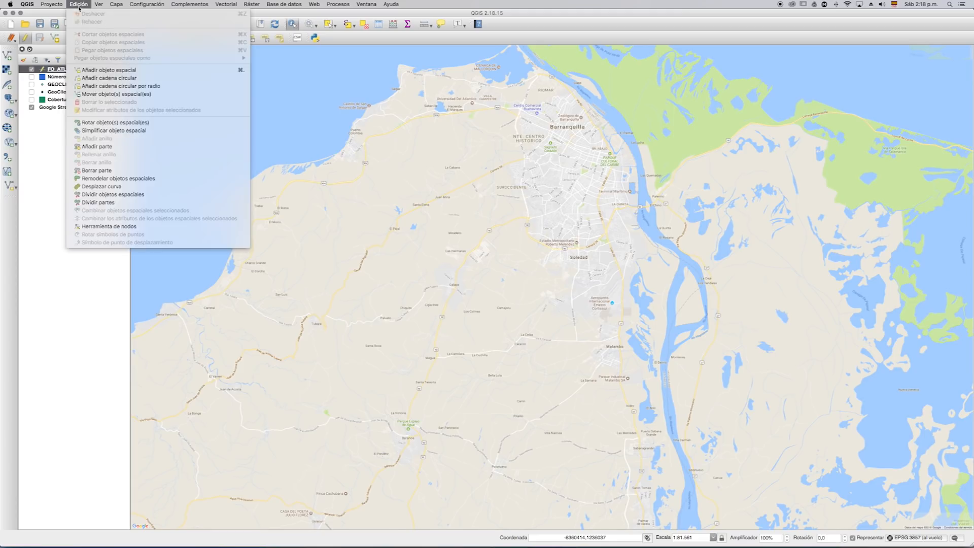
{"action": "left_click", "coordinate": [105, 73]}
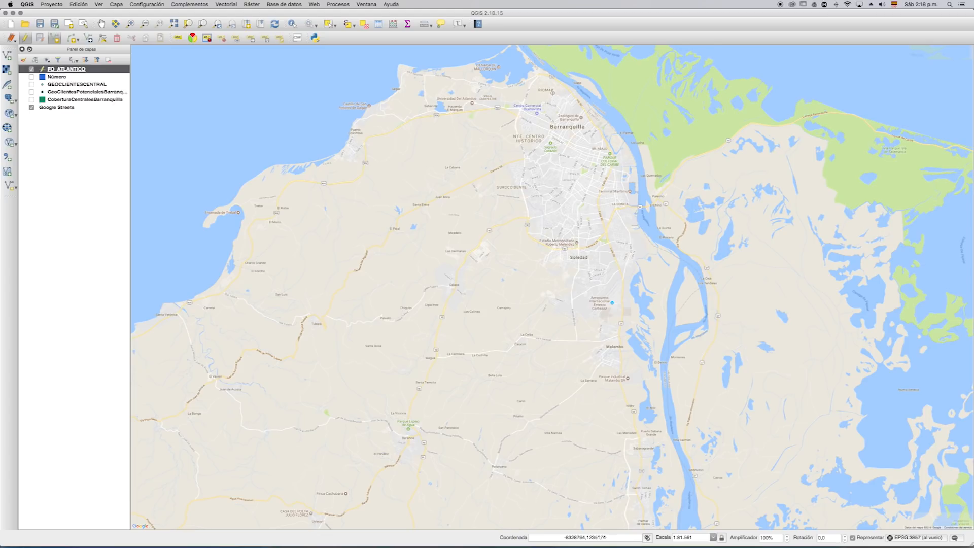
{"action": "left_click", "coordinate": [551, 92]}
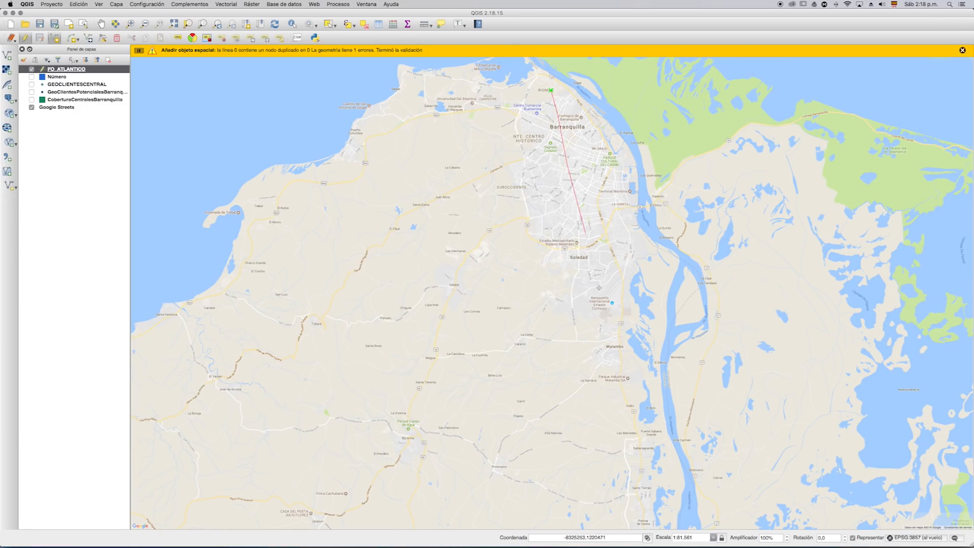
{"action": "left_click", "coordinate": [609, 352]}
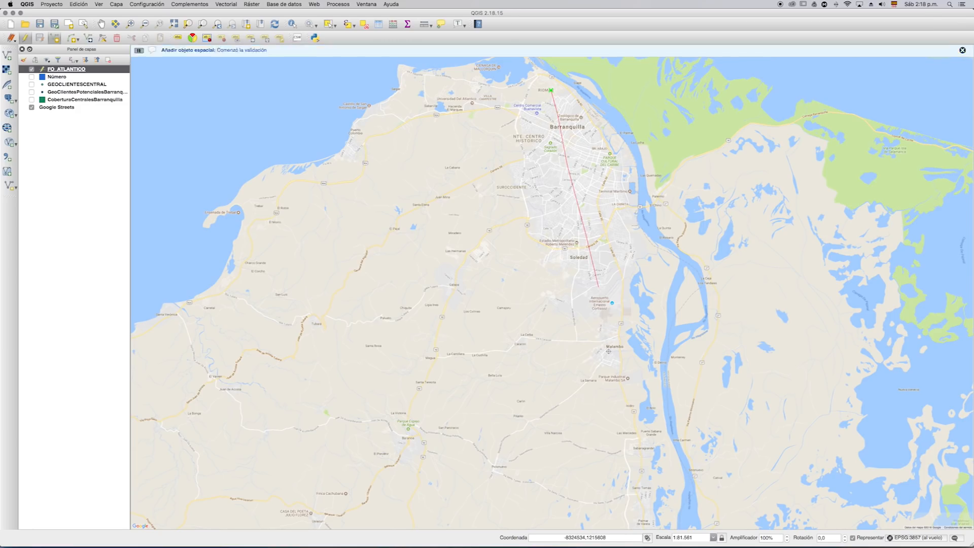
{"action": "right_click", "coordinate": [609, 351]}
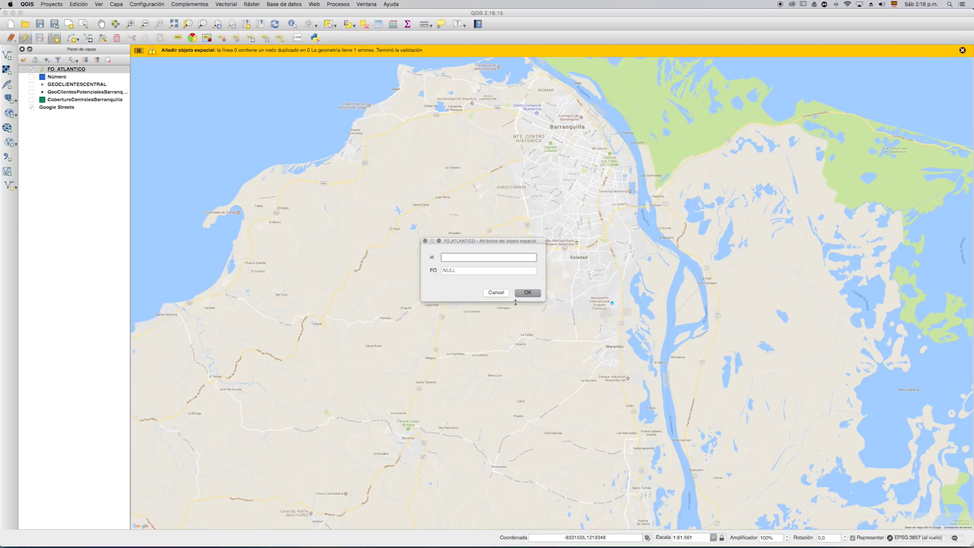
- Give the new line feature the id 1 and the FO value FO_CENTRAL, and accept its attributes
{"action": "type", "text": "1"}
{"action": "left_click", "coordinate": [489, 270]}
{"action": "type", "text": "FO_C"}
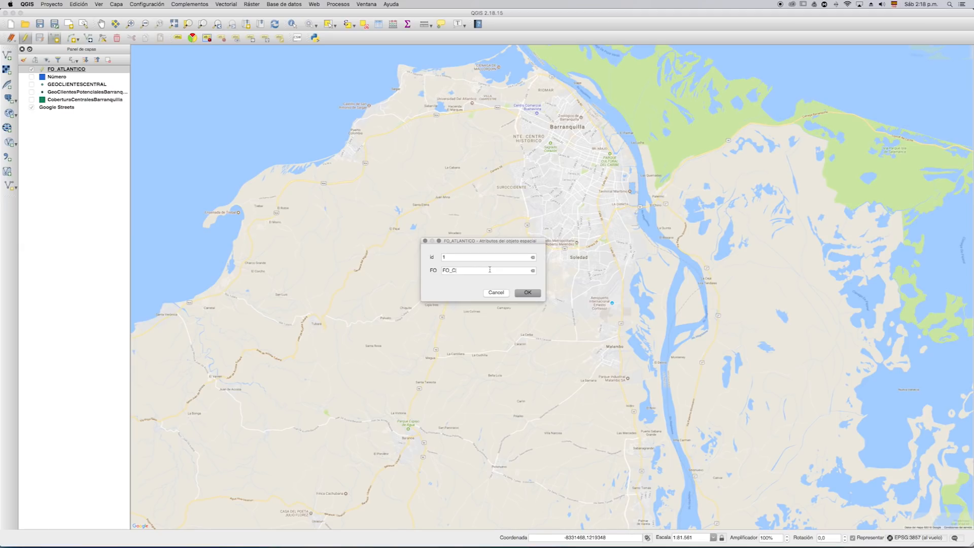
{"action": "type", "text": "ENTRAL"}
{"action": "left_click", "coordinate": [528, 294]}
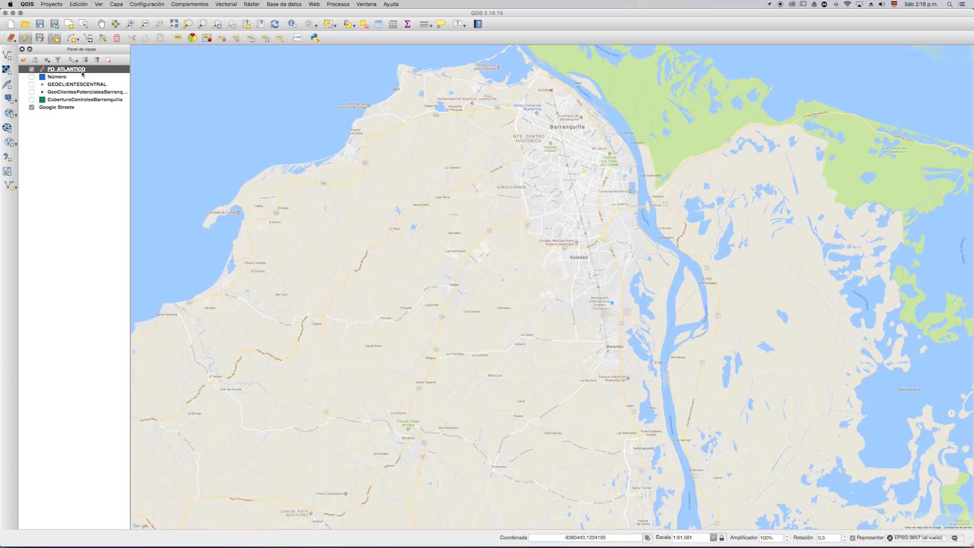
- Stop editing the FO_ATLANTICO layer and save its changes
{"action": "right_click", "coordinate": [84, 72]}
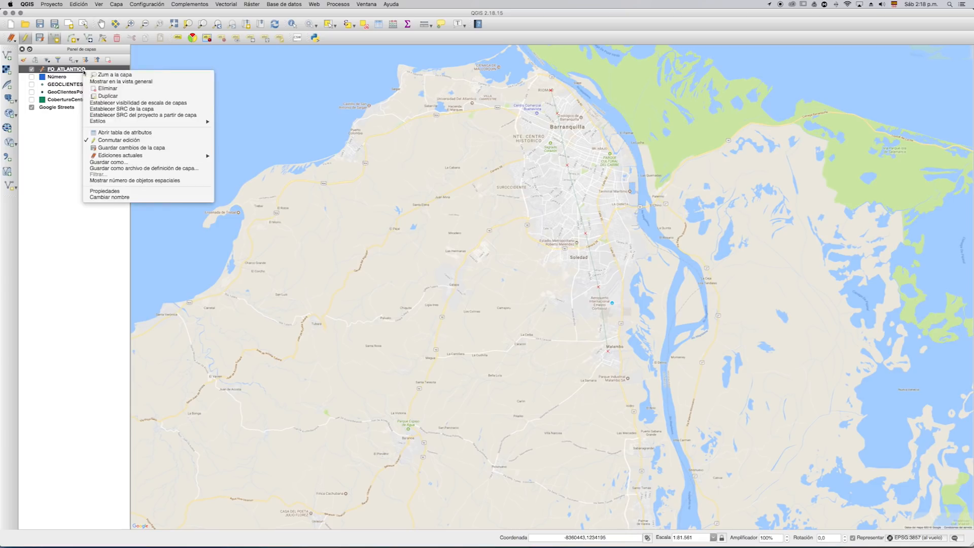
{"action": "left_click", "coordinate": [126, 143]}
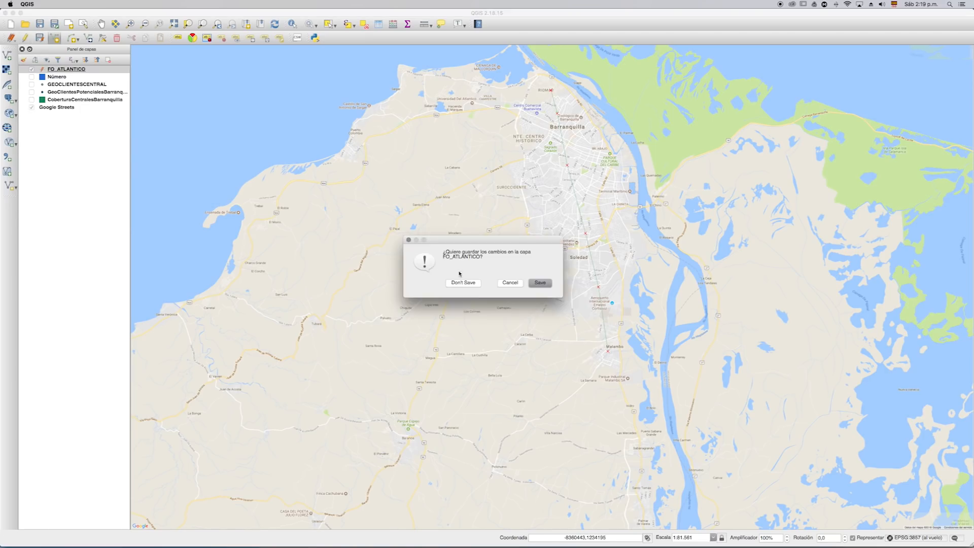
{"action": "left_click", "coordinate": [540, 287]}
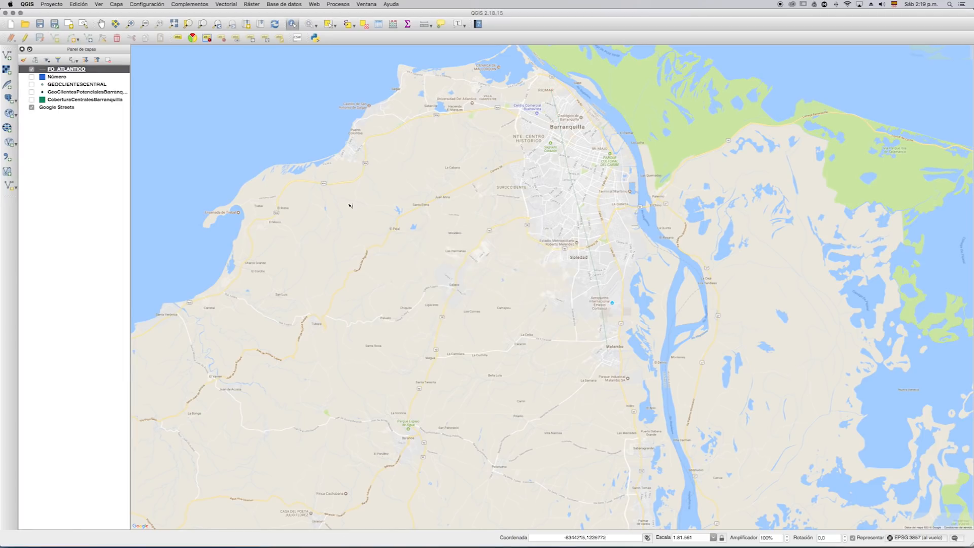
- Set the FO_ATLANTICO layer's line symbol width to 1.06 mm and apply the style
{"action": "double_click", "coordinate": [75, 71]}
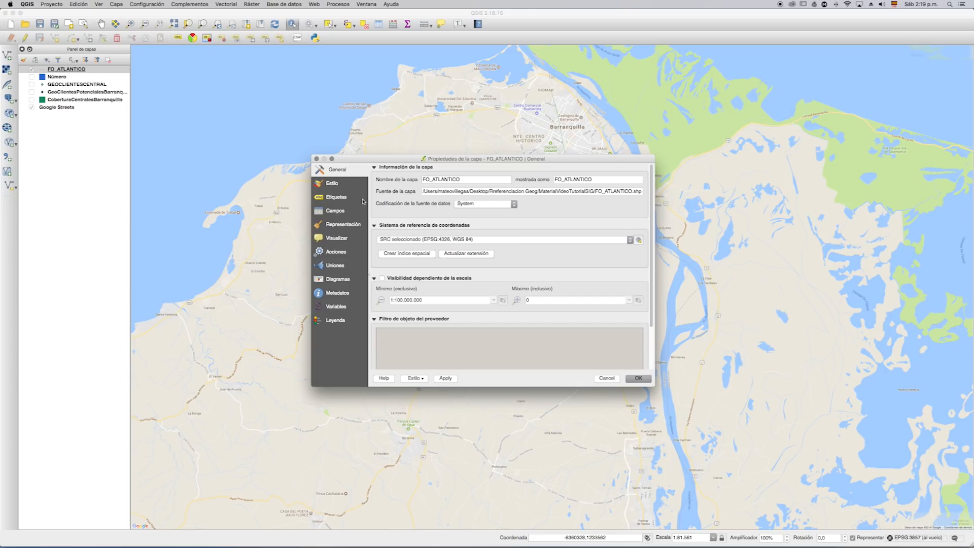
{"action": "left_click", "coordinate": [337, 184]}
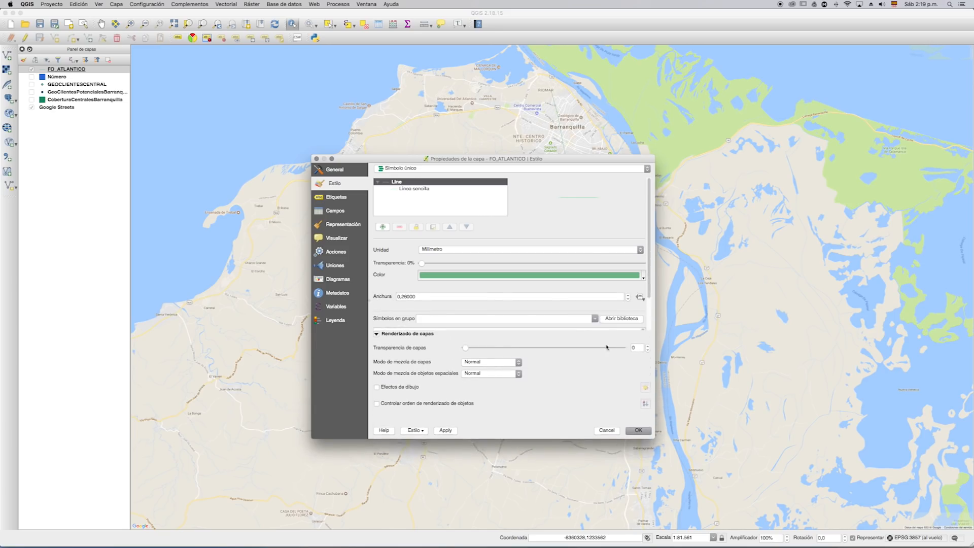
{"action": "left_click", "coordinate": [628, 296]}
{"action": "left_click", "coordinate": [628, 295]}
{"action": "left_click", "coordinate": [629, 296]}
{"action": "left_click", "coordinate": [628, 295]}
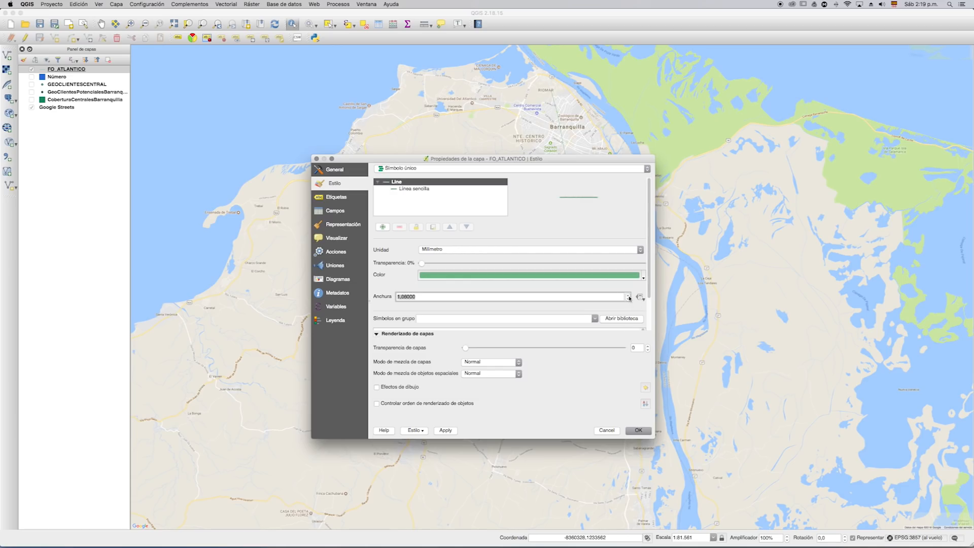
{"action": "left_click", "coordinate": [638, 430]}
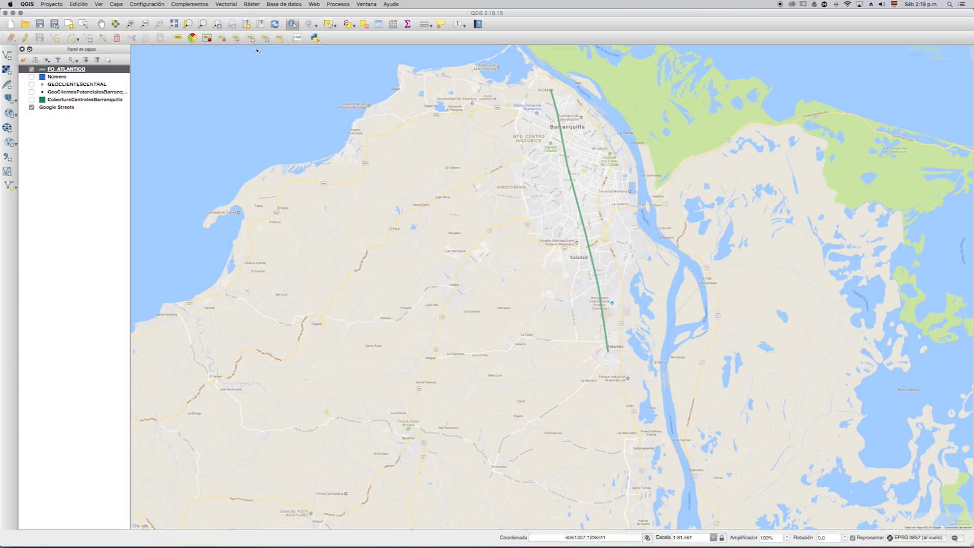
- Create a fixed distance buffer around FO_ATLANTICO with distance 0,01 and 1 segment, as a temporary layer
{"action": "left_click", "coordinate": [226, 5]}
{"action": "mouse_move", "coordinate": [243, 44]}
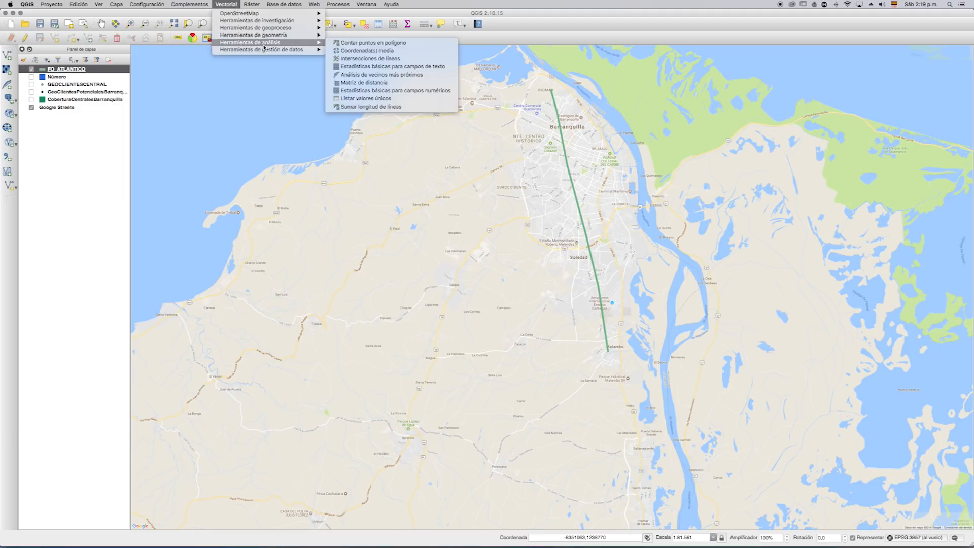
{"action": "mouse_move", "coordinate": [280, 37]}
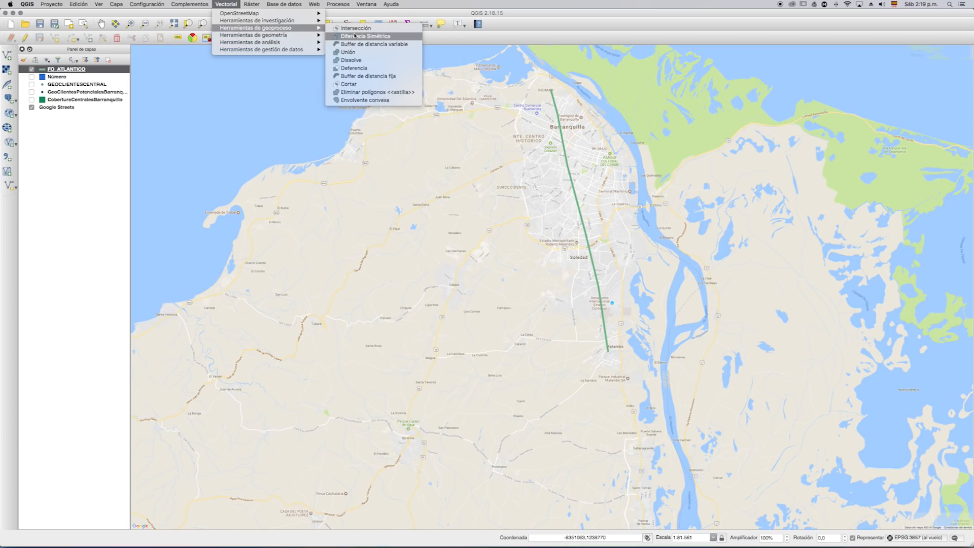
{"action": "left_click", "coordinate": [365, 76]}
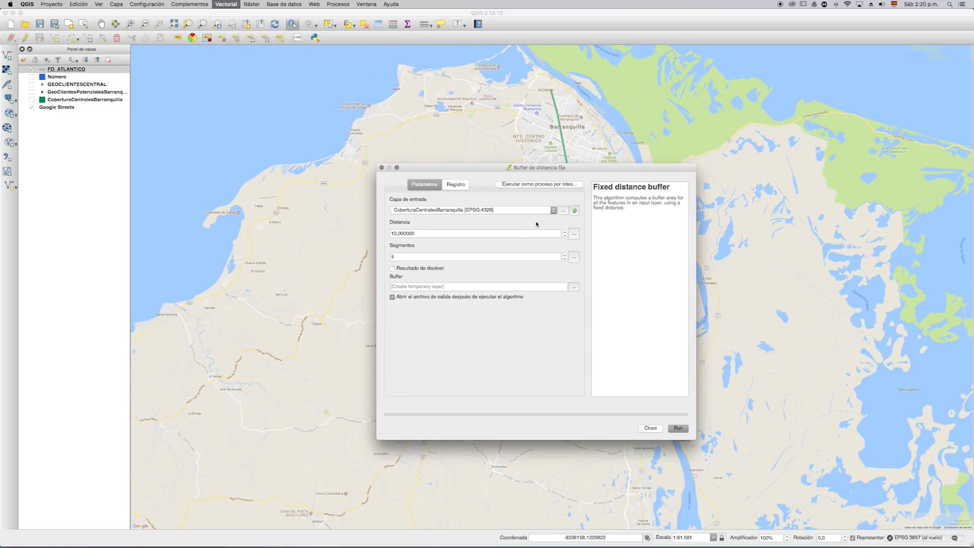
{"action": "left_click", "coordinate": [553, 210]}
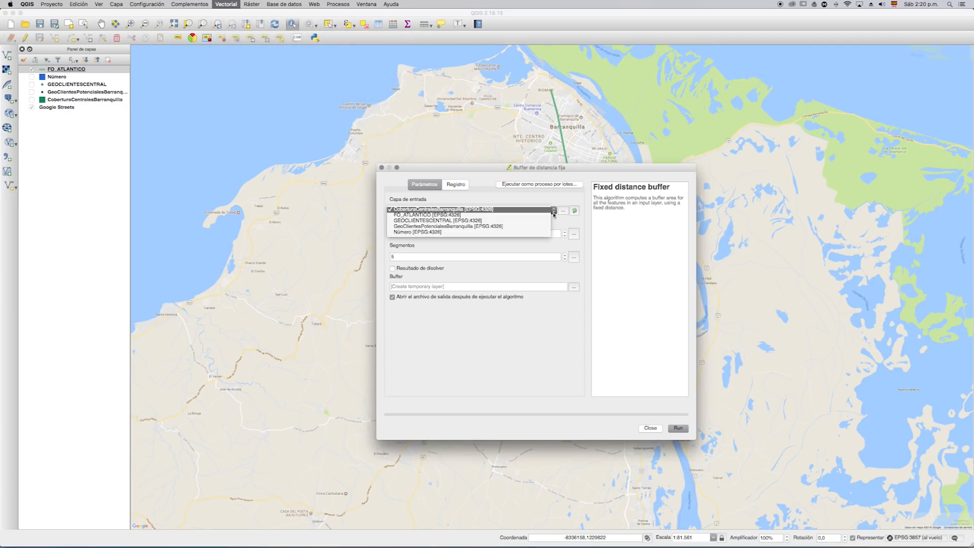
{"action": "left_click", "coordinate": [449, 215]}
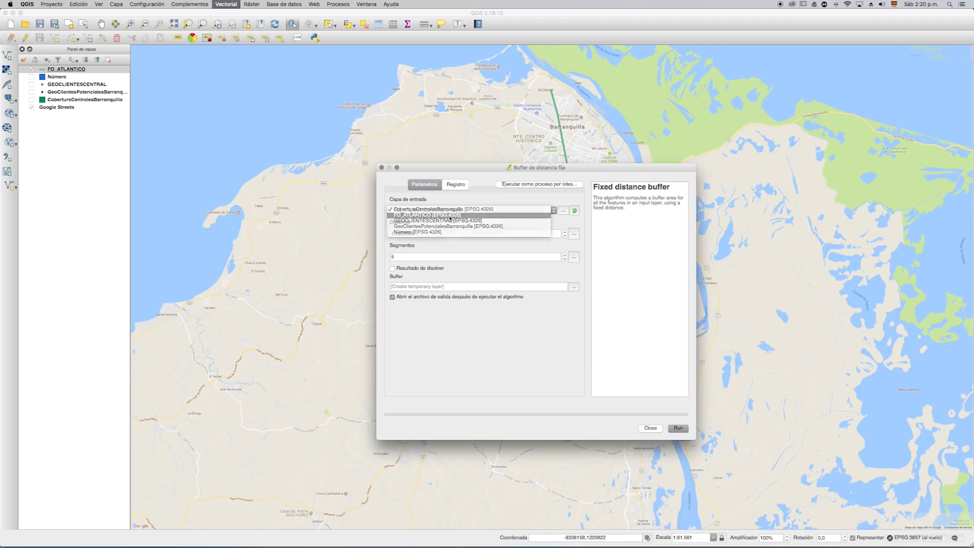
{"action": "left_click_drag", "start_coordinate": [441, 234], "coordinate": [390, 235]}
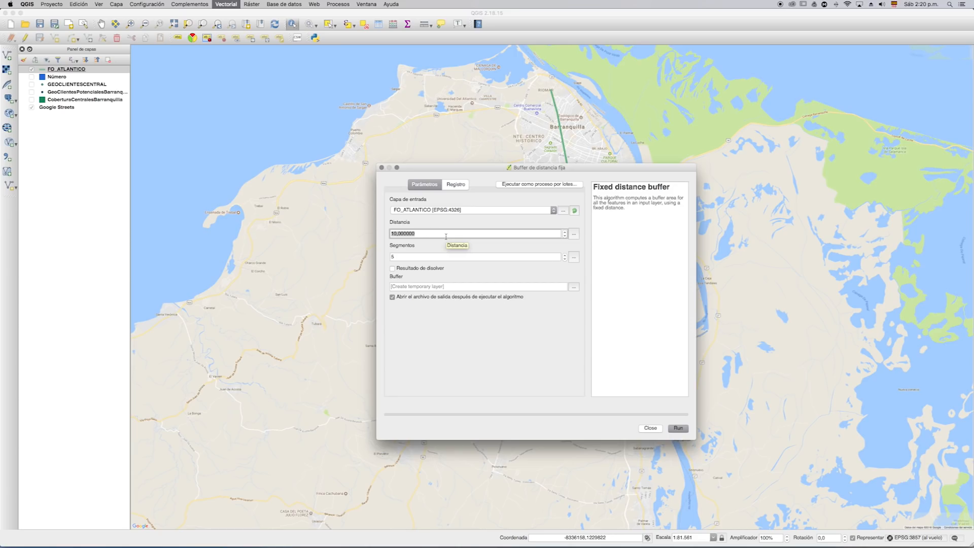
{"action": "type", "text": "0,0"}
{"action": "left_click", "coordinate": [438, 255]}
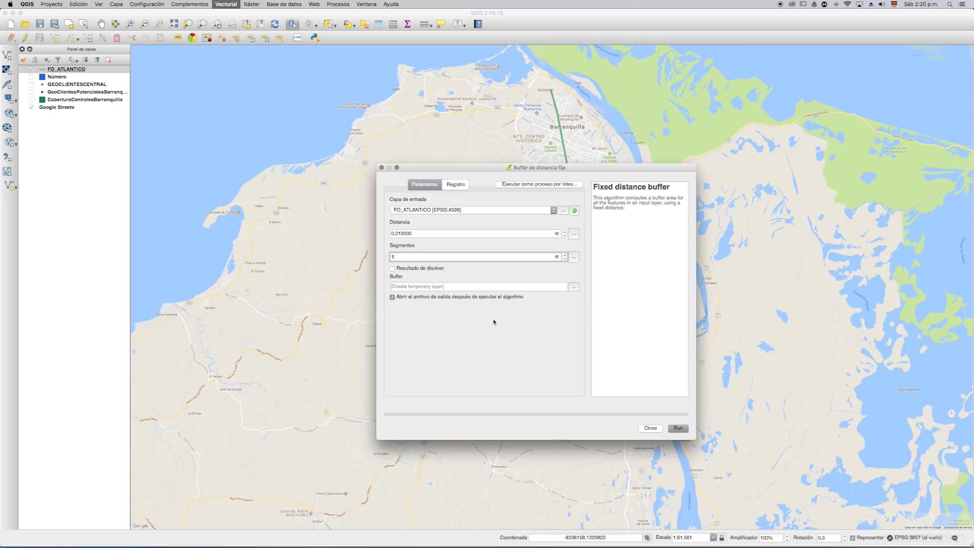
{"action": "left_click", "coordinate": [679, 429]}
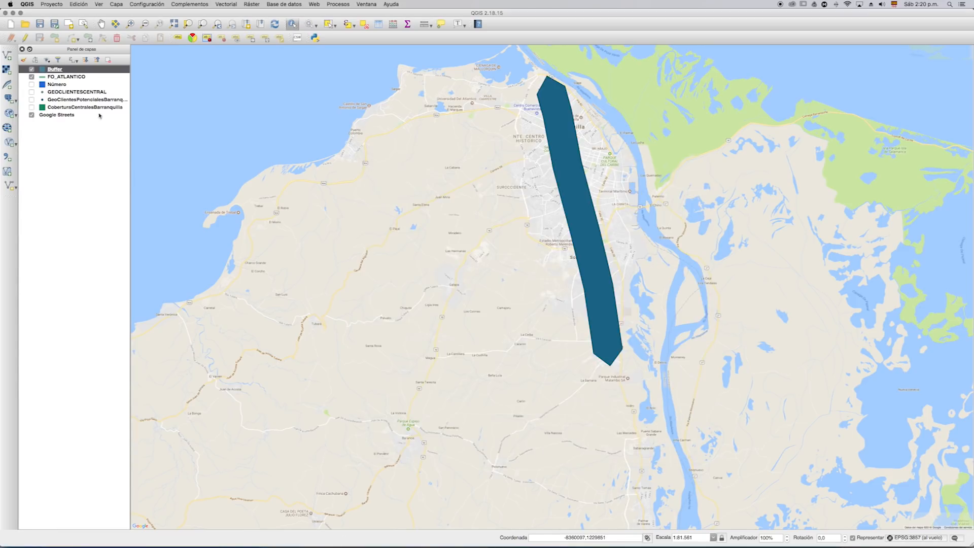
- Place FO_ATLANTICO above the Buffer layer, show GeoClientesPotencialesBarranquilla and place it above all other layers
{"action": "mouse_move", "coordinate": [70, 78]}
{"action": "left_mouse_down"}
{"action": "mouse_move", "coordinate": [70, 70]}
{"action": "mouse_move", "coordinate": [80, 78]}
{"action": "mouse_move", "coordinate": [73, 70]}
{"action": "left_mouse_up"}
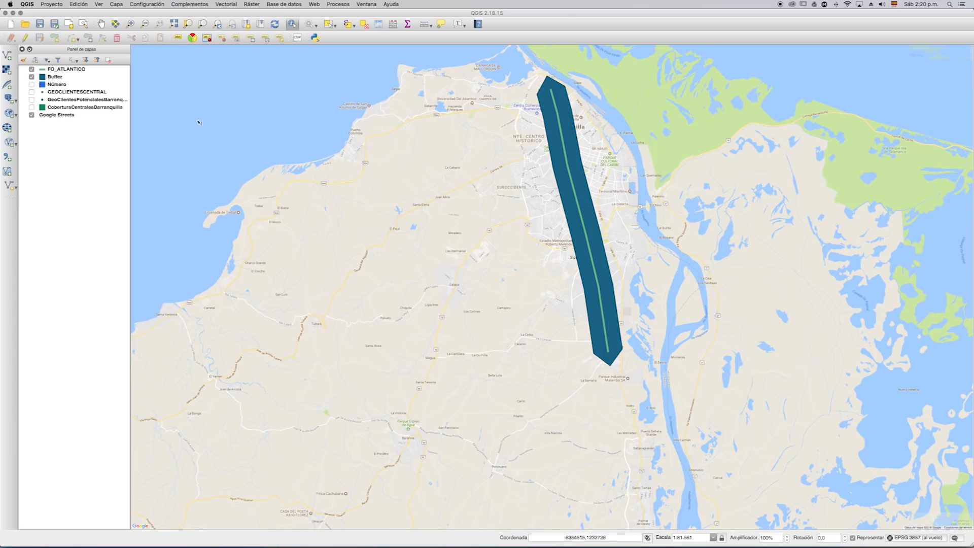
{"action": "left_click", "coordinate": [69, 116], "text": "shift"}
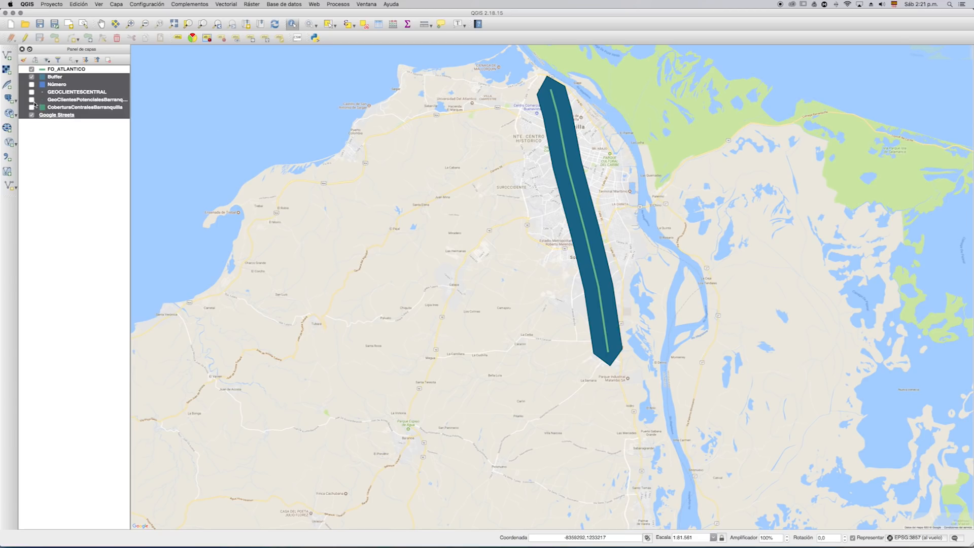
{"action": "left_click", "coordinate": [32, 100]}
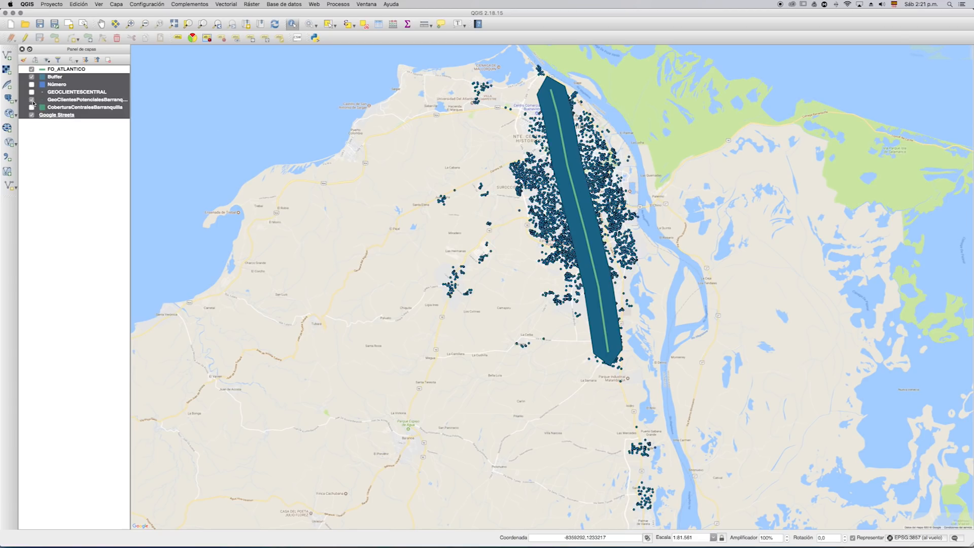
{"action": "left_click_drag", "start_coordinate": [66, 107], "coordinate": [63, 88]}
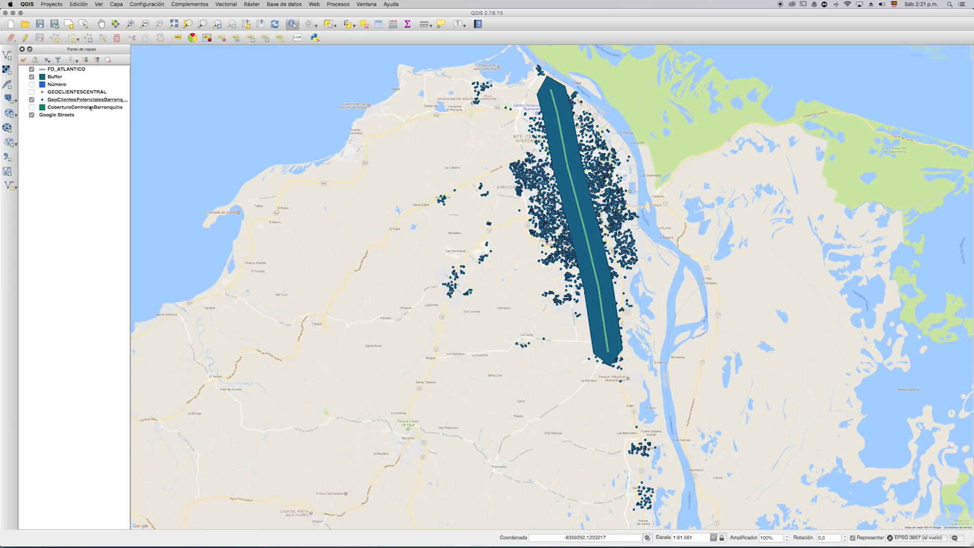
{"action": "left_click_drag", "start_coordinate": [91, 101], "coordinate": [90, 69]}
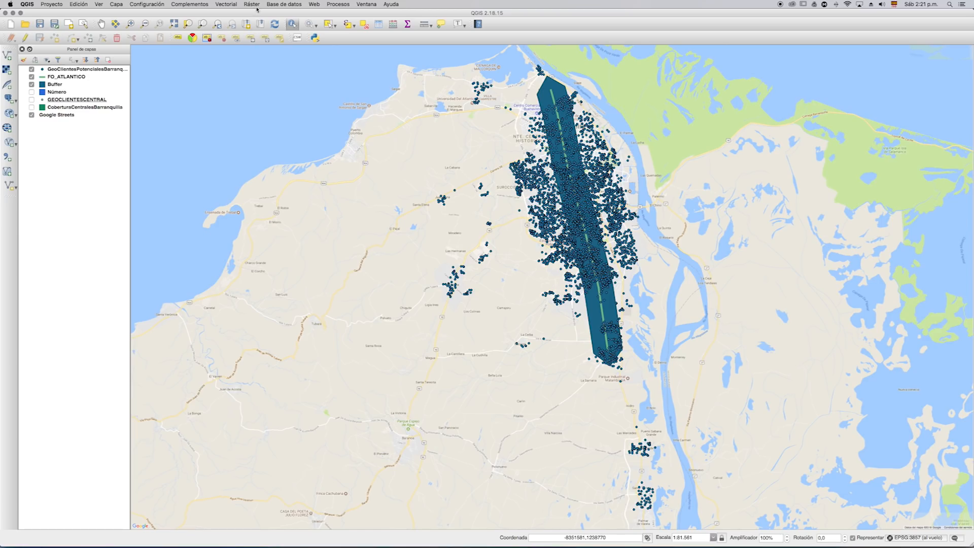
- Join Buffer attributes by location to GEOCLIENTESCENTRAL using the intersecta predicate, keeping only matching records in a temporary layer
{"action": "left_click", "coordinate": [233, 6]}
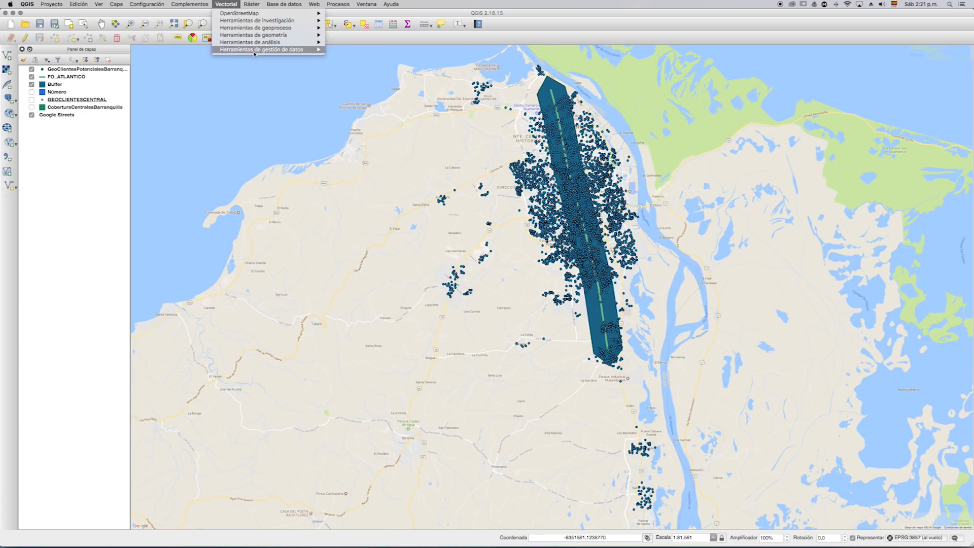
{"action": "mouse_move", "coordinate": [255, 51]}
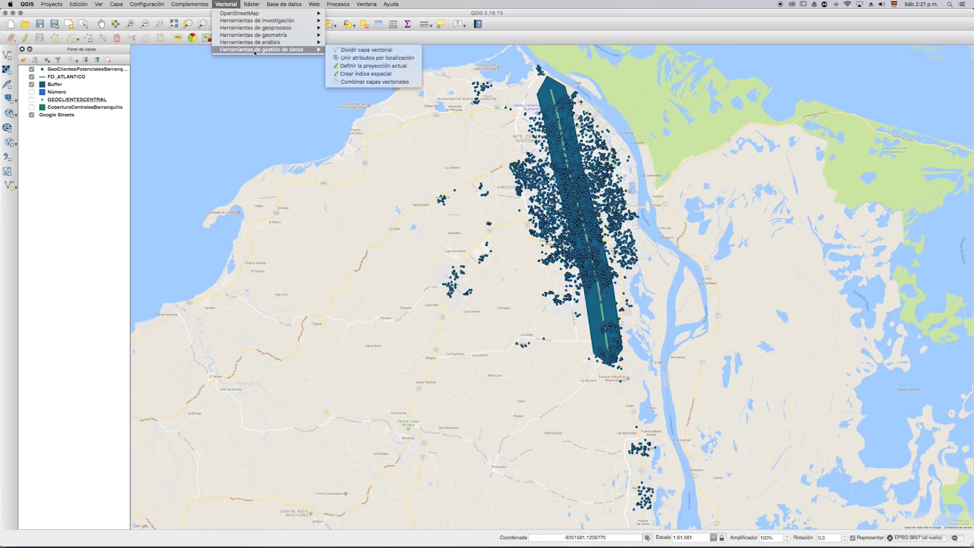
{"action": "left_click", "coordinate": [383, 58]}
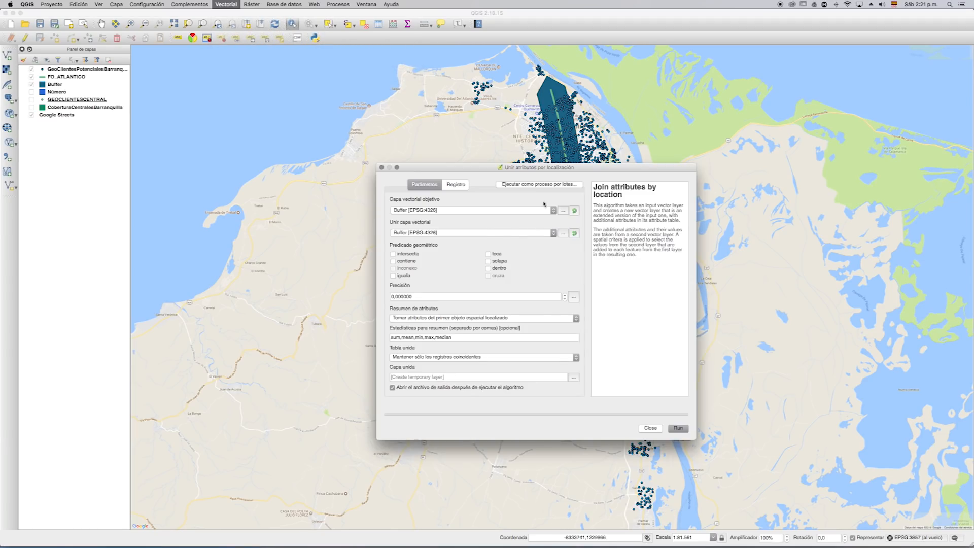
{"action": "left_click", "coordinate": [554, 213]}
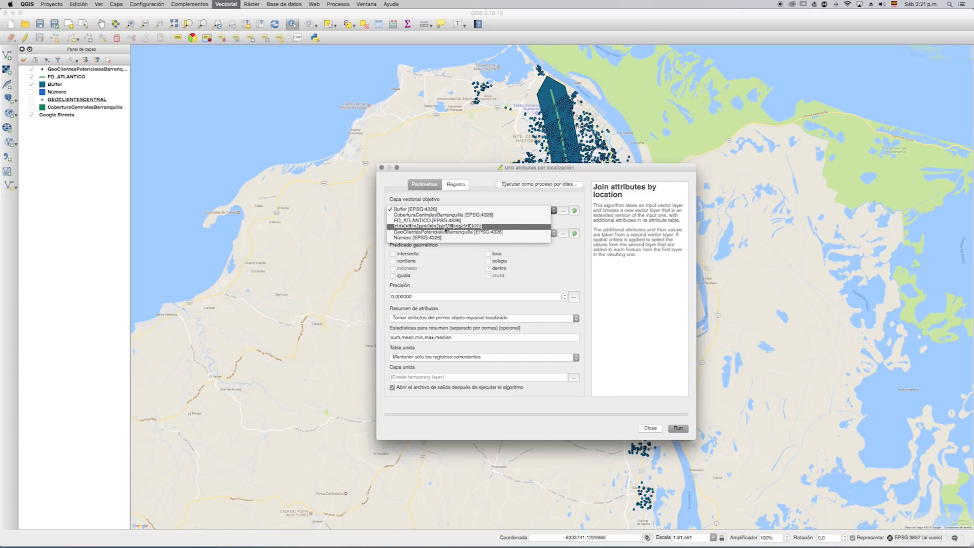
{"action": "left_click", "coordinate": [436, 229]}
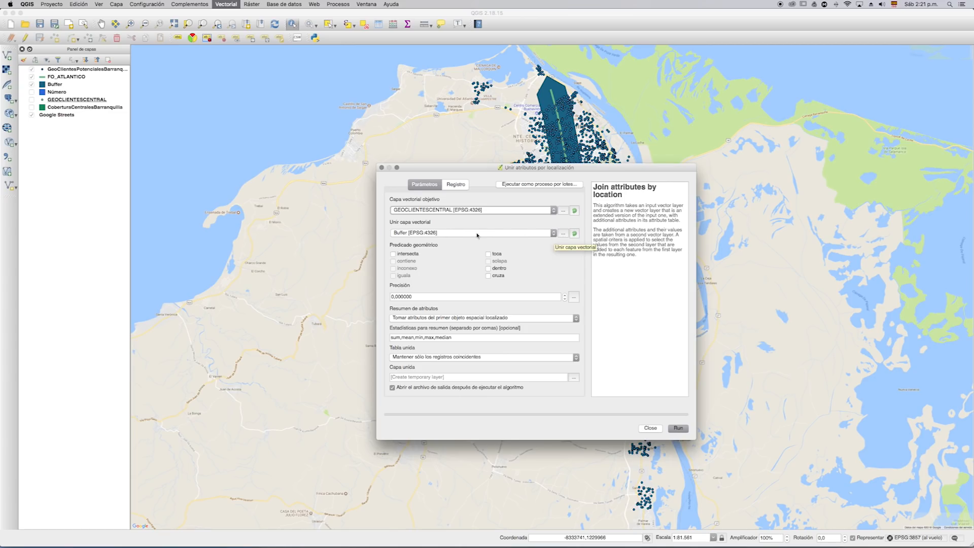
{"action": "left_click", "coordinate": [488, 234]}
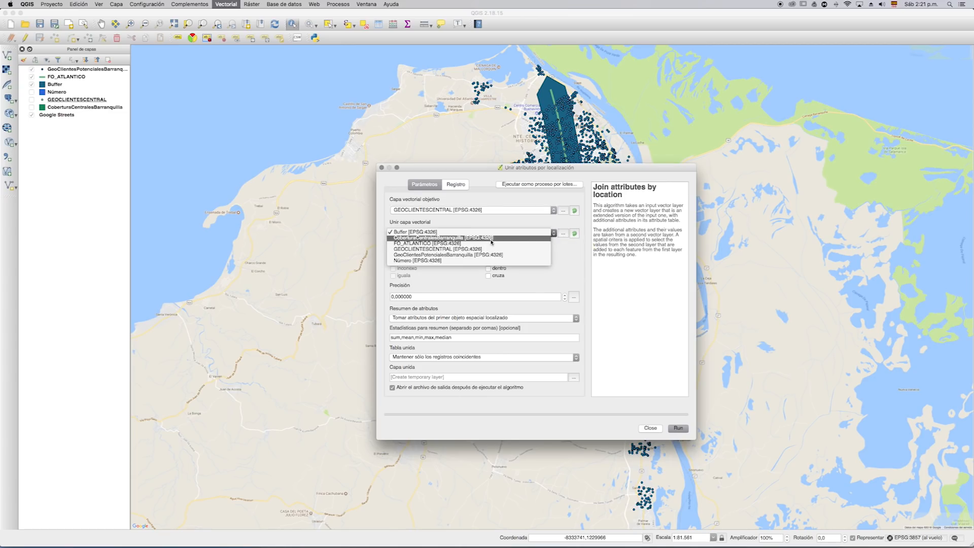
{"action": "left_click", "coordinate": [461, 233]}
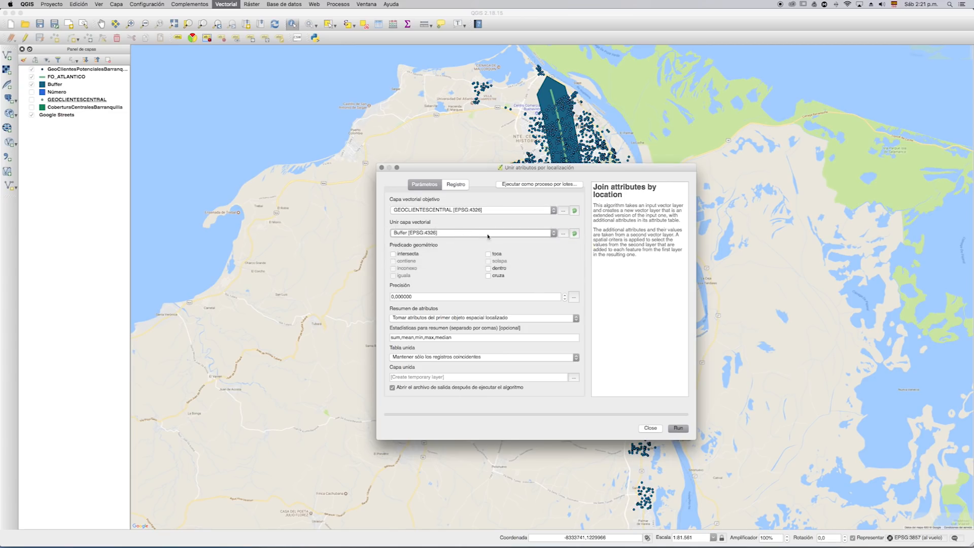
{"action": "left_click", "coordinate": [393, 254]}
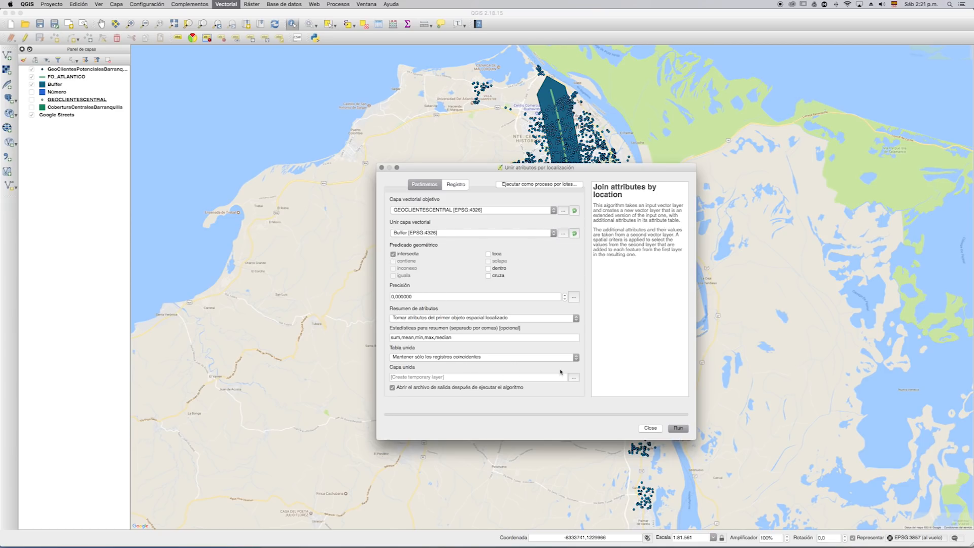
{"action": "left_click", "coordinate": [576, 357]}
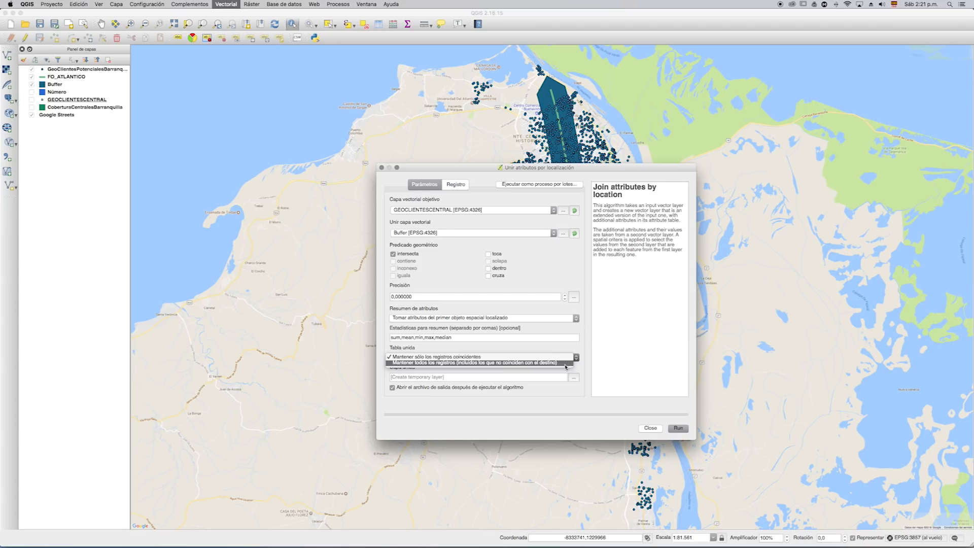
{"action": "left_click", "coordinate": [501, 357]}
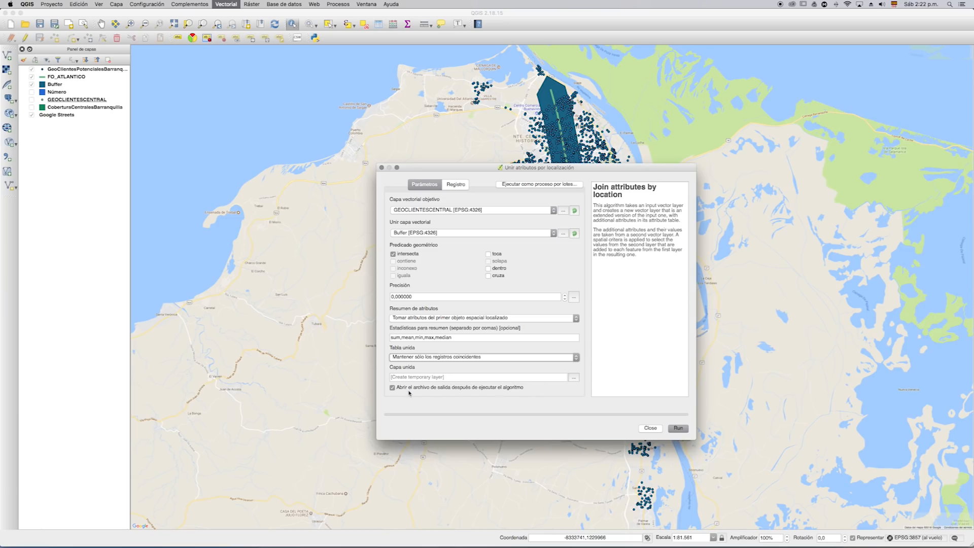
{"action": "left_click", "coordinate": [679, 429]}
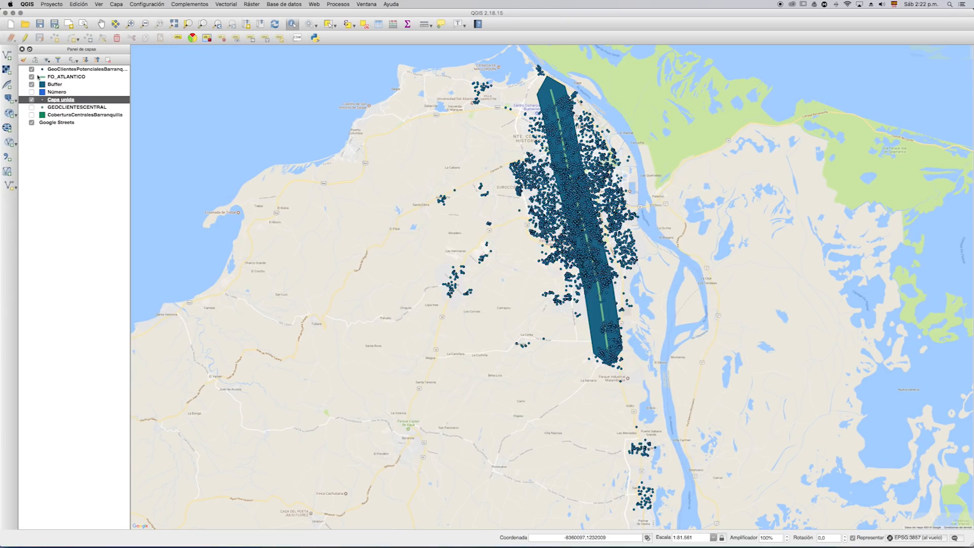
- Hide the GeoClientesPotencialesBarranquilla layer and place Capa unida directly above FO_ATLANTICO
{"action": "left_click", "coordinate": [32, 69]}
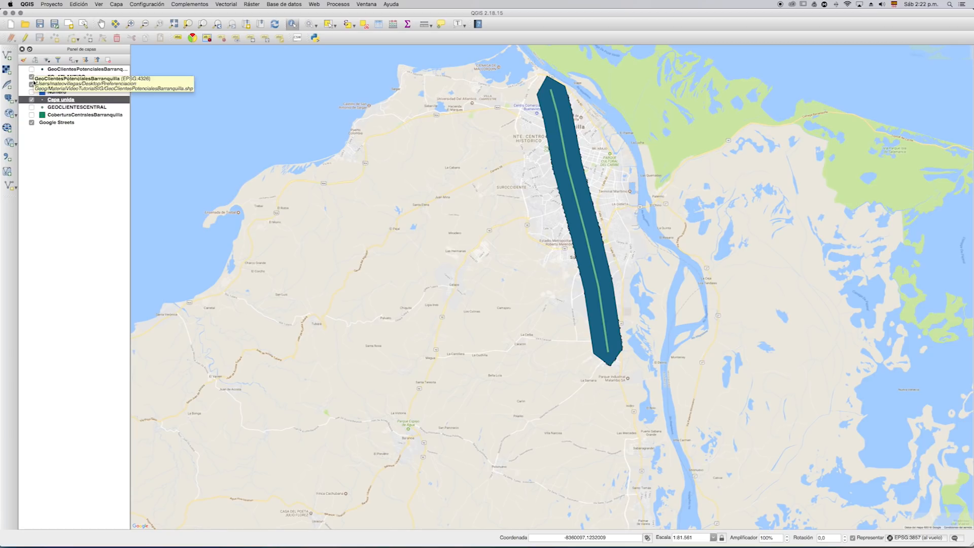
{"action": "left_click_drag", "start_coordinate": [61, 99], "coordinate": [61, 71]}
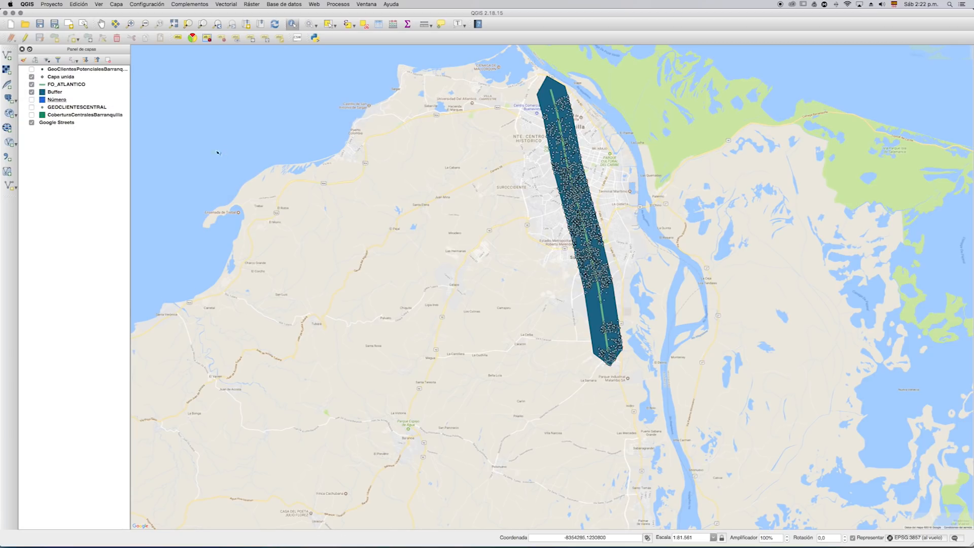